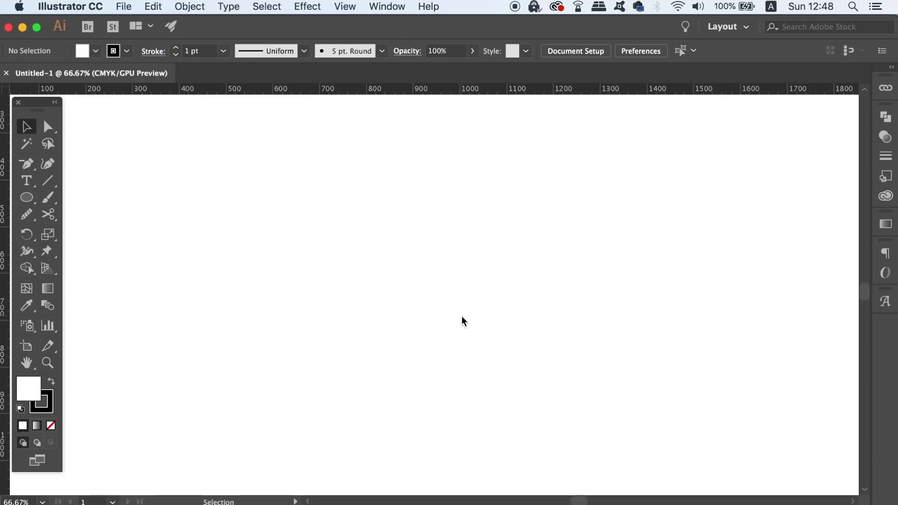
# Draw an unfilled square of about 327 × 327 px on the left of the artboard.
pyautogui.press('m')
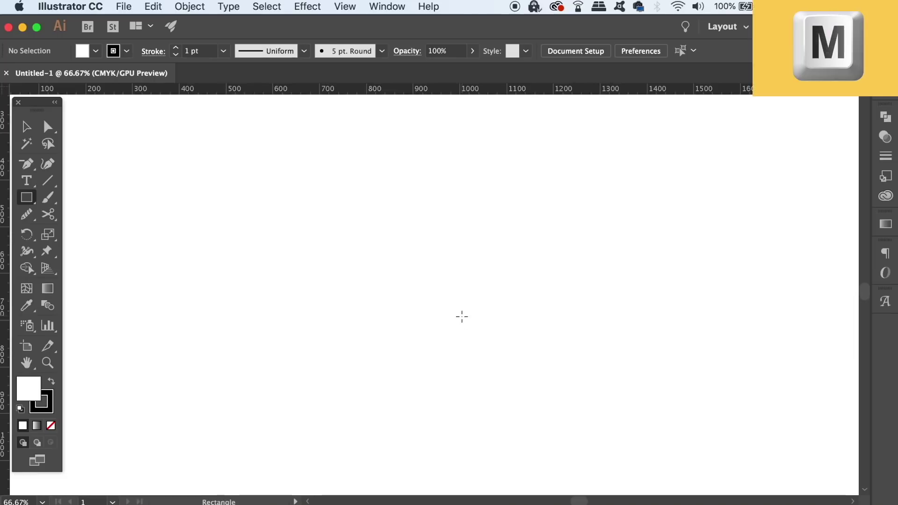
pyautogui.moveTo(162, 162); pyautogui.dragTo(318, 315)
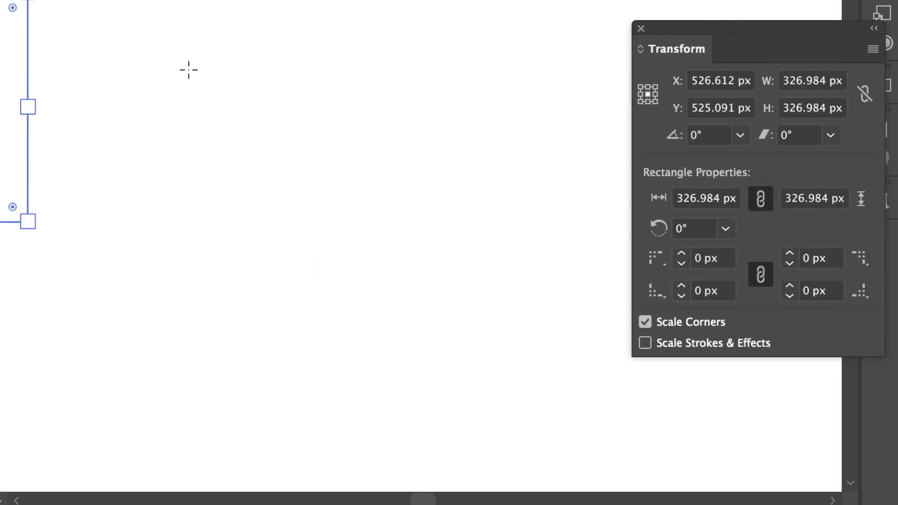
pyautogui.press('v')
pyautogui.click(10, 77)
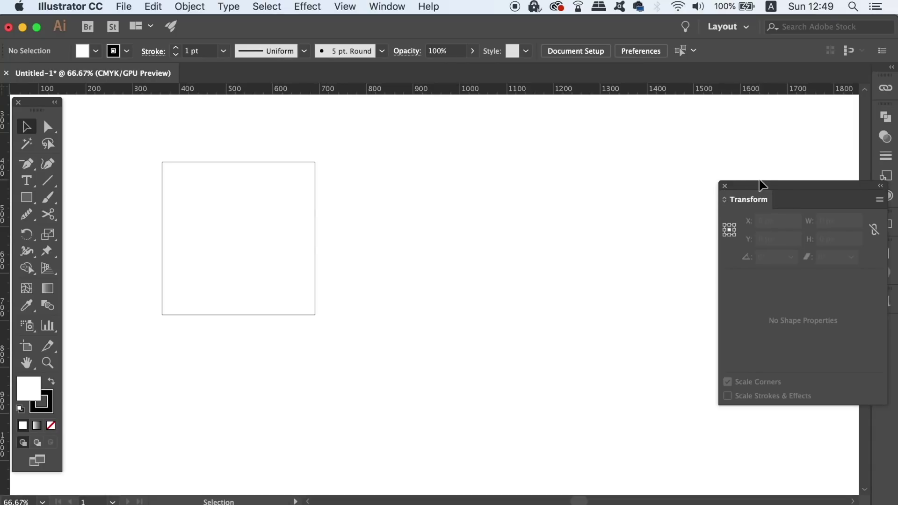
# Turn off Show on Shape Creation in the Transform panel's flyout menu.
pyautogui.moveTo(762, 185); pyautogui.dragTo(541, 154)
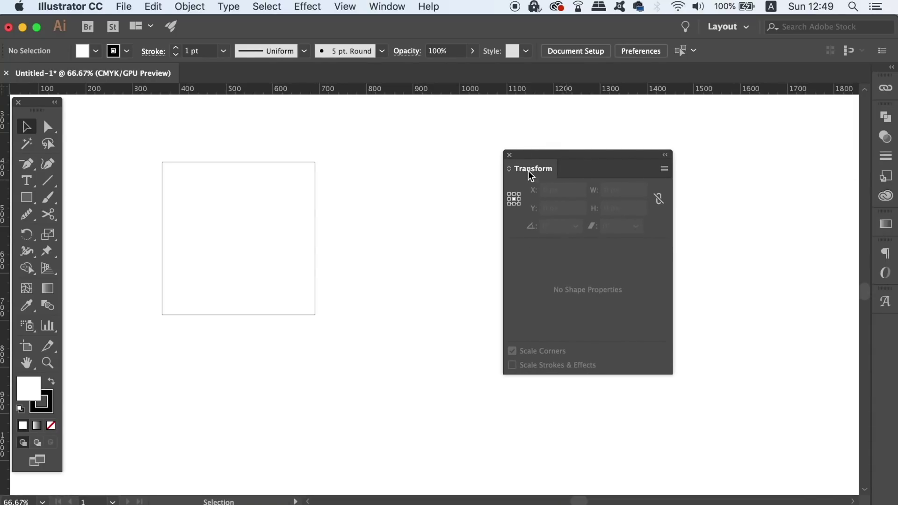
pyautogui.click(664, 169)
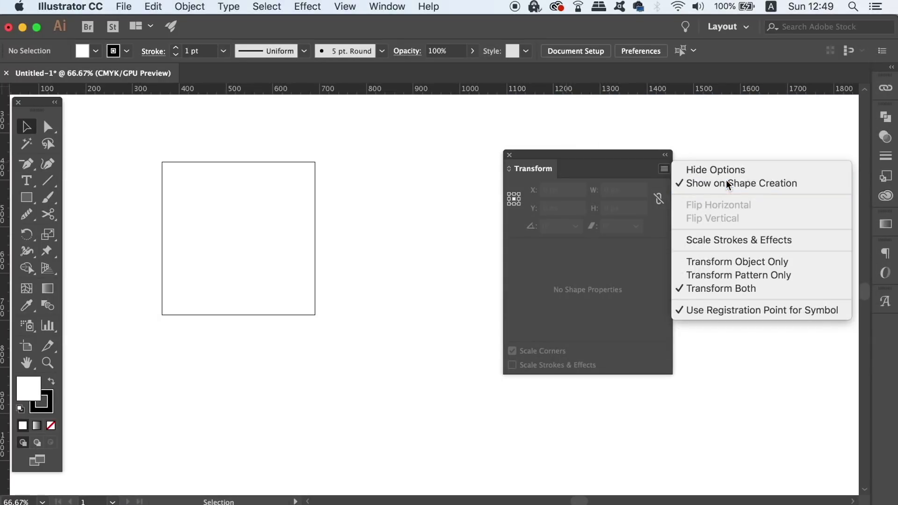
pyautogui.click(609, 104)
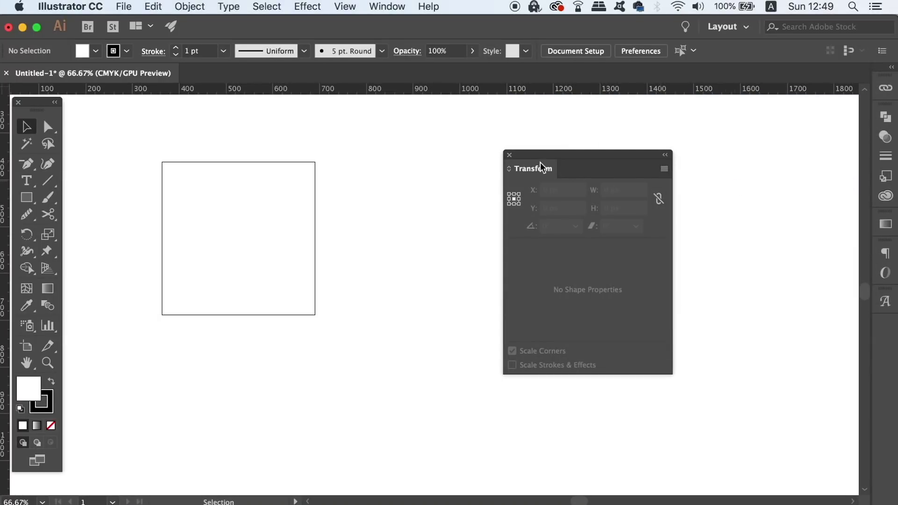
# Close the Transform panel, then draw a second square and an equal-sized circle to its right.
pyautogui.click(510, 155)
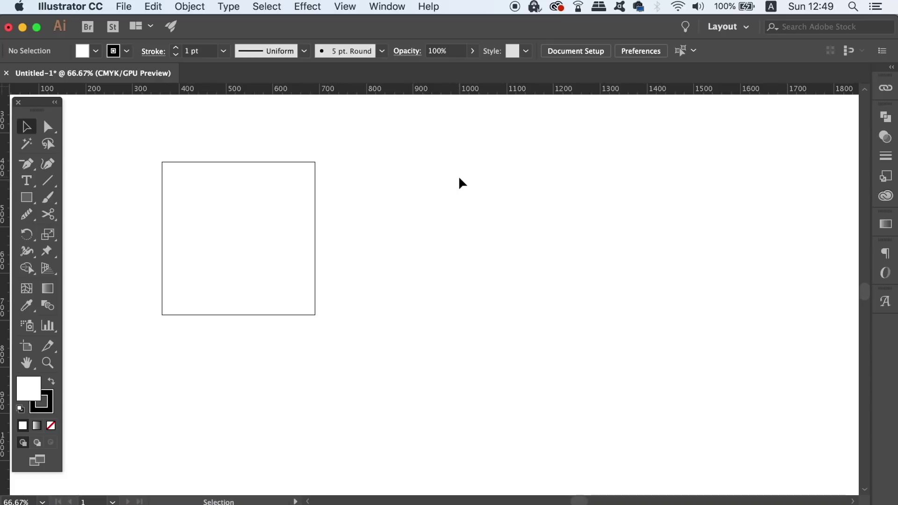
pyautogui.press('m')
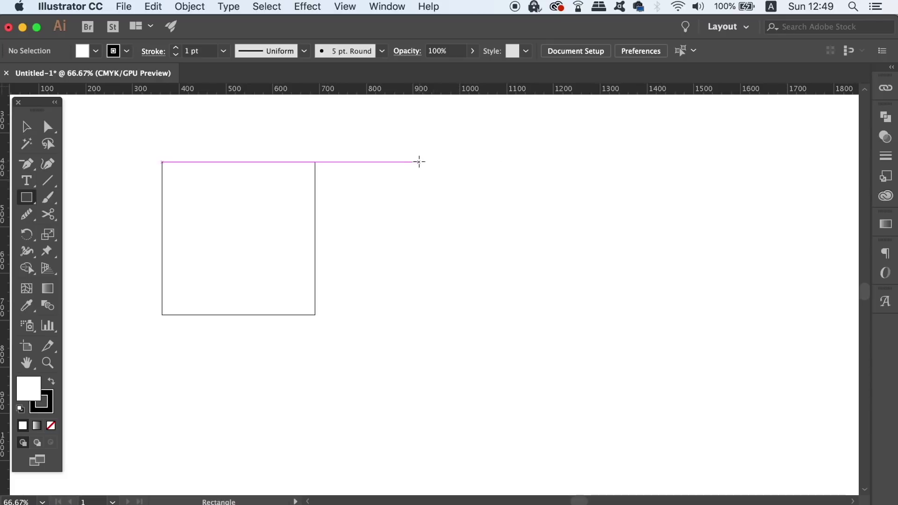
pyautogui.moveTo(419, 162); pyautogui.dragTo(569, 314)
pyautogui.press('l')
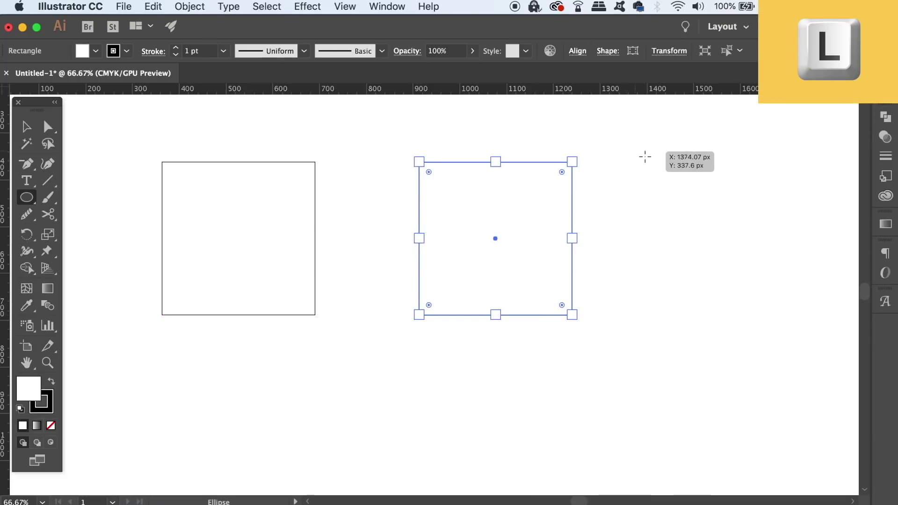
pyautogui.moveTo(648, 161); pyautogui.dragTo(785, 319)
pyautogui.press('v')
pyautogui.click(647, 403)
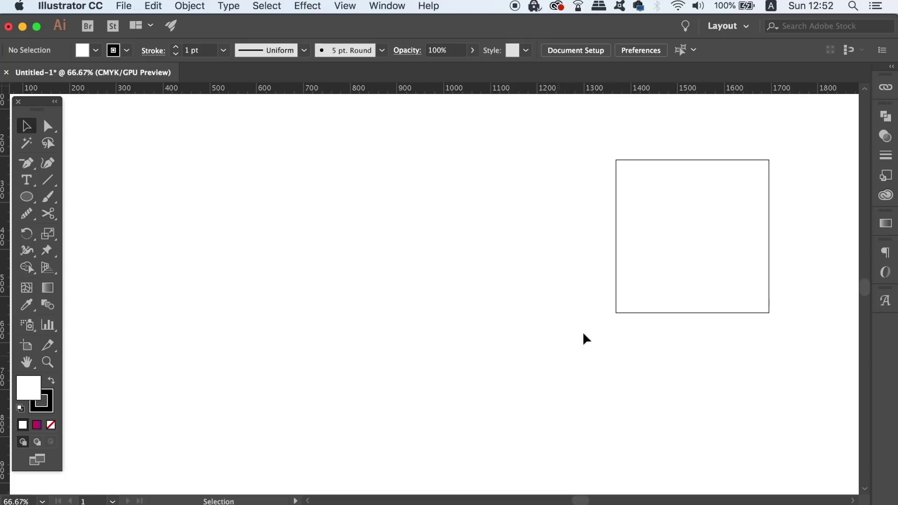
# Cut the square's path at its bottom-right corner with Scissors, test-drag the anchor, then undo.
pyautogui.click(611, 309)
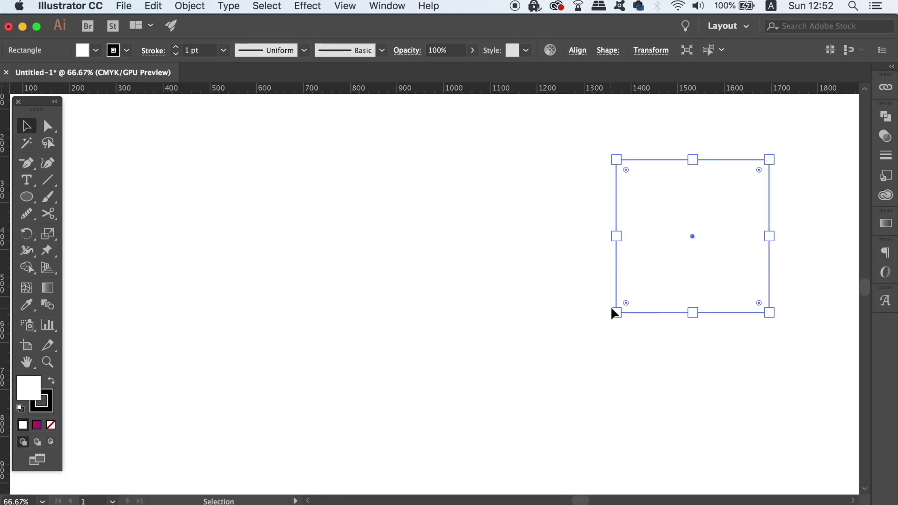
pyautogui.press('c')
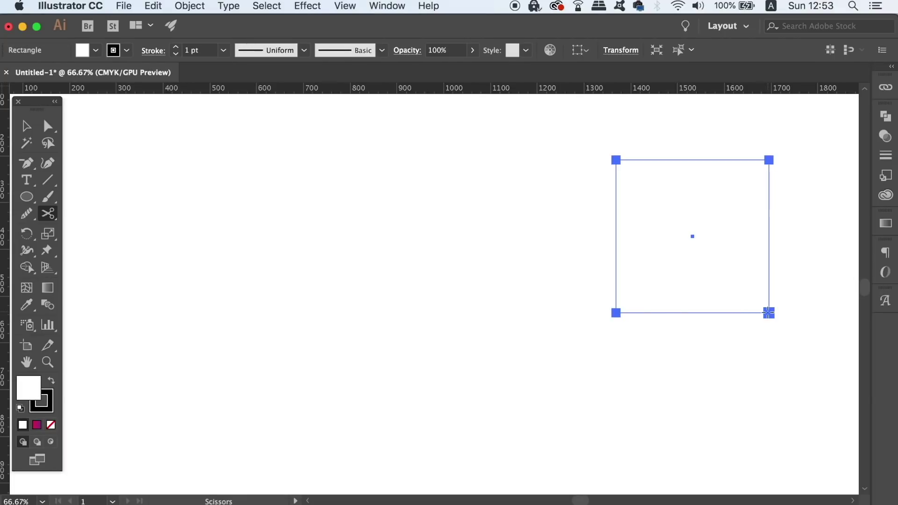
pyautogui.click(769, 312)
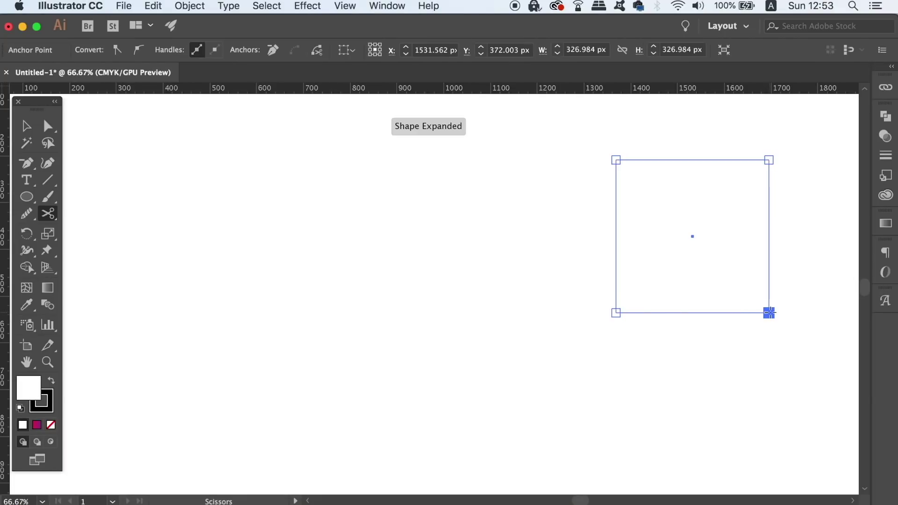
pyautogui.press('a')
pyautogui.click(786, 353)
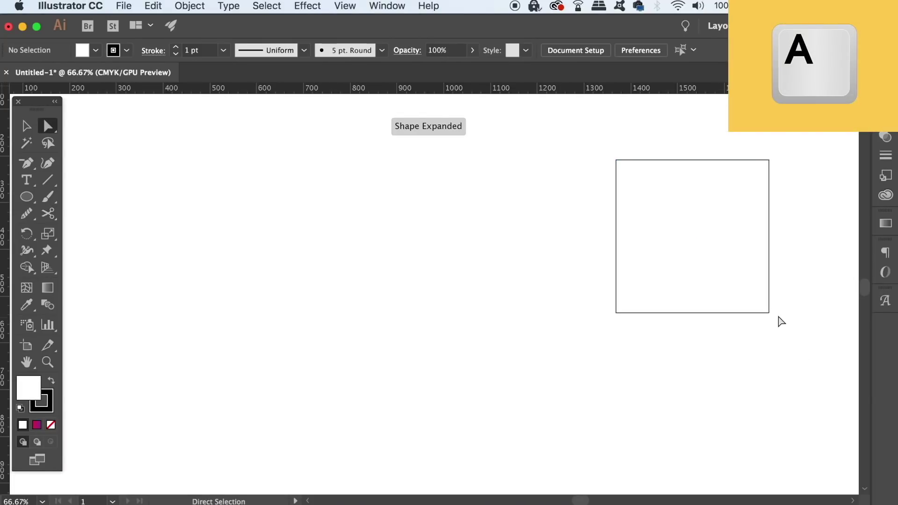
pyautogui.moveTo(770, 314); pyautogui.dragTo(776, 376)
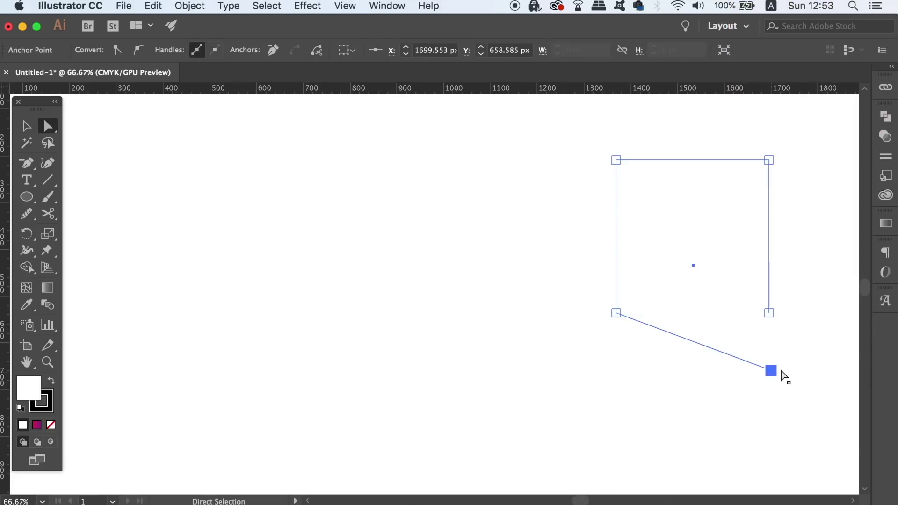
pyautogui.press('super+z')
# Draw a small circle at the top left with a magenta gradient fill and no stroke.
pyautogui.click(665, 395)
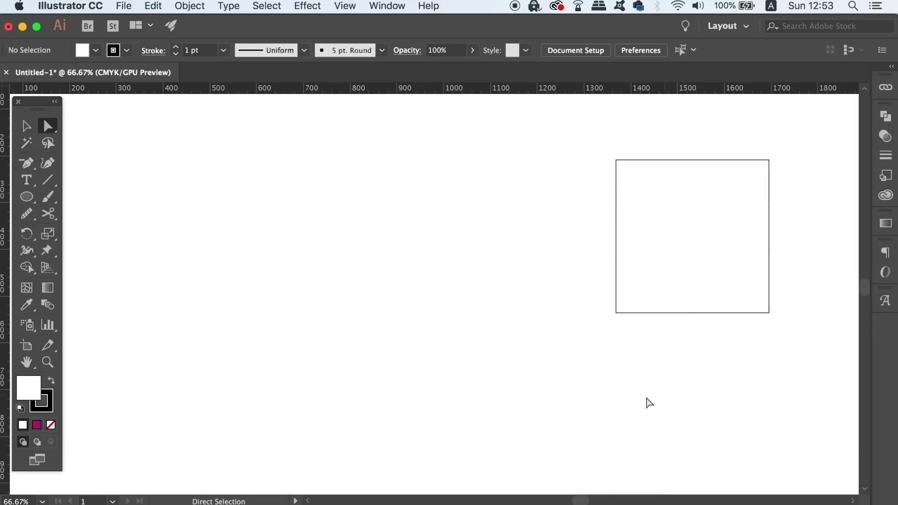
pyautogui.press('l')
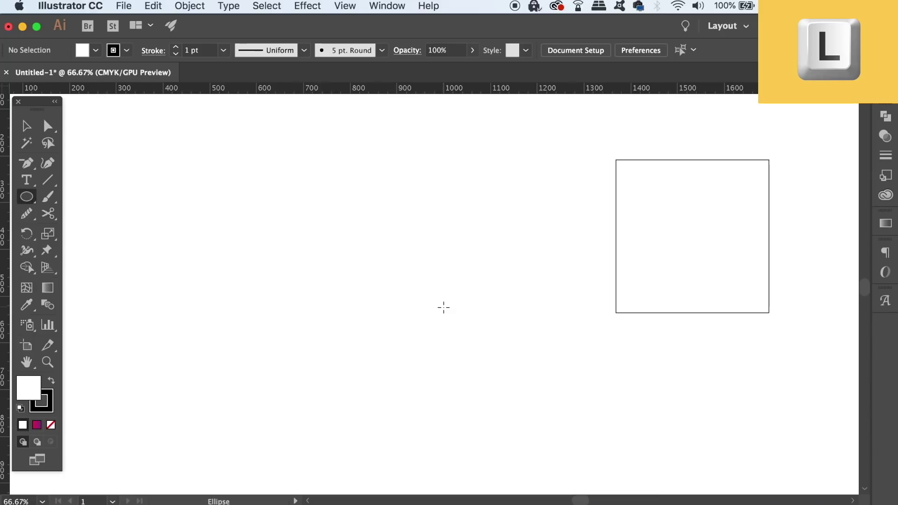
pyautogui.moveTo(298, 169); pyautogui.dragTo(326, 181)
pyautogui.press('v')
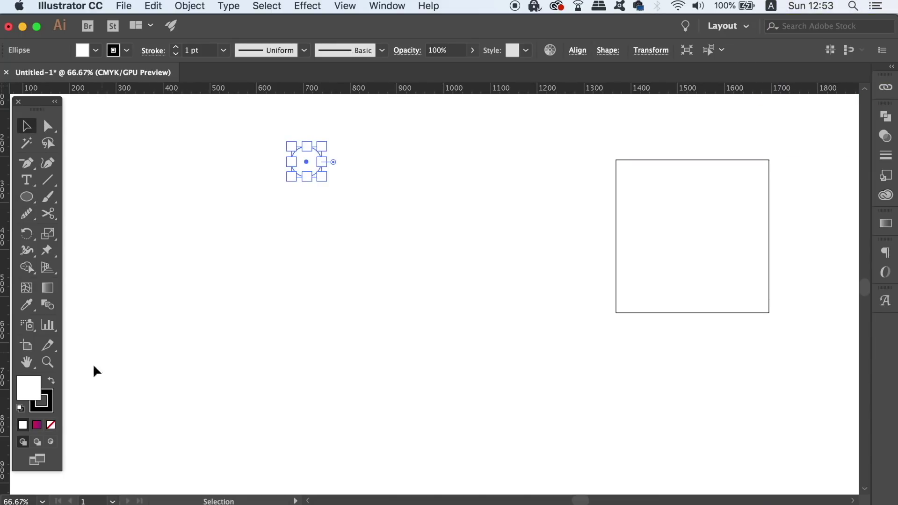
pyautogui.click(36, 425)
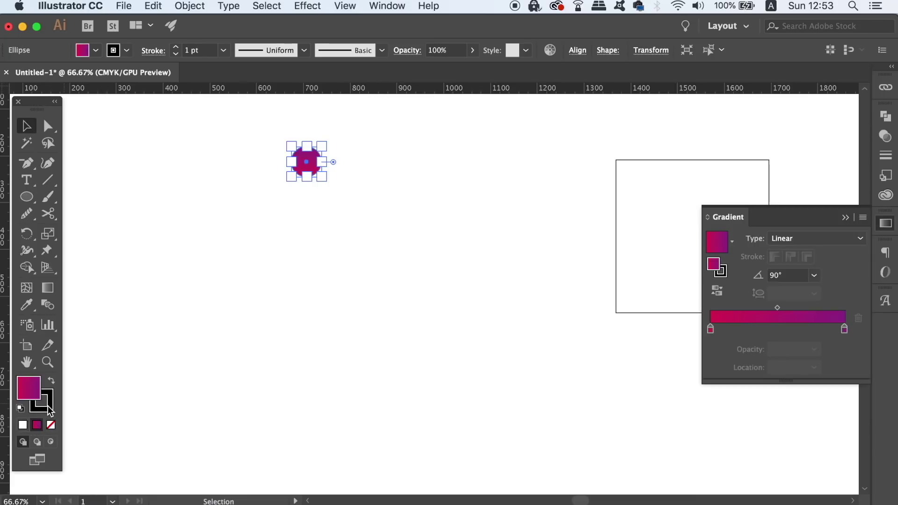
pyautogui.click(44, 403)
pyautogui.click(51, 425)
pyautogui.click(25, 386)
# Alt-drag a copy of the circle straight down and select both circles.
pyautogui.click(257, 331)
pyautogui.moveTo(305, 162); pyautogui.dragTo(308, 312)
pyautogui.moveTo(442, 153); pyautogui.dragTo(235, 337)
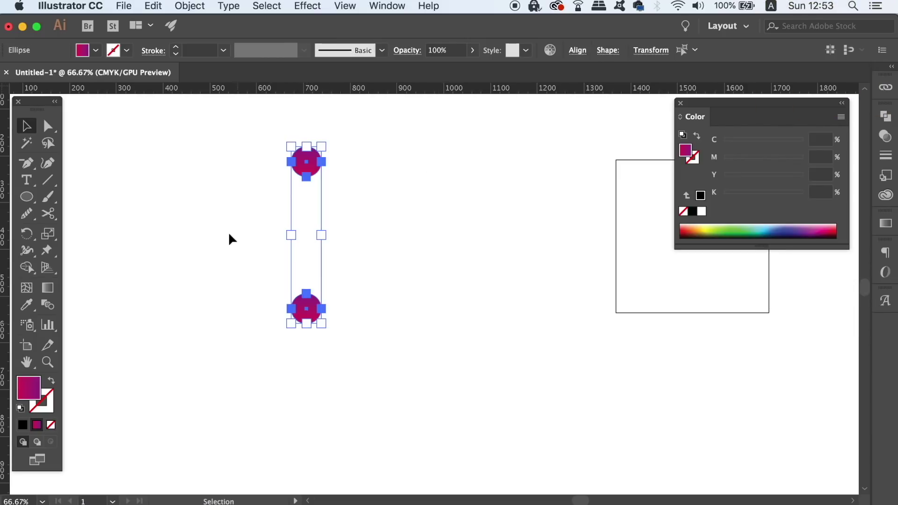
# Set the Blend Options spacing to Specified Distance at 0.5 px.
pyautogui.click(173, 5)
pyautogui.moveTo(221, 345)
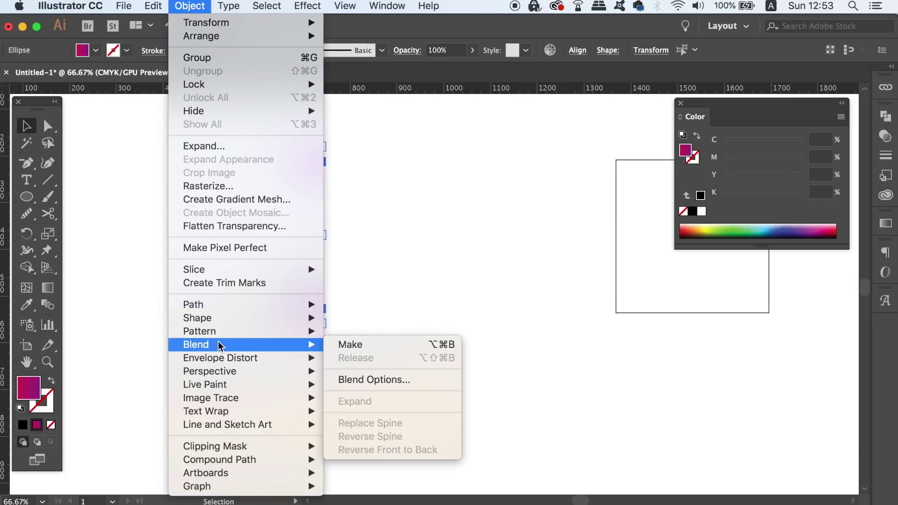
pyautogui.click(395, 390)
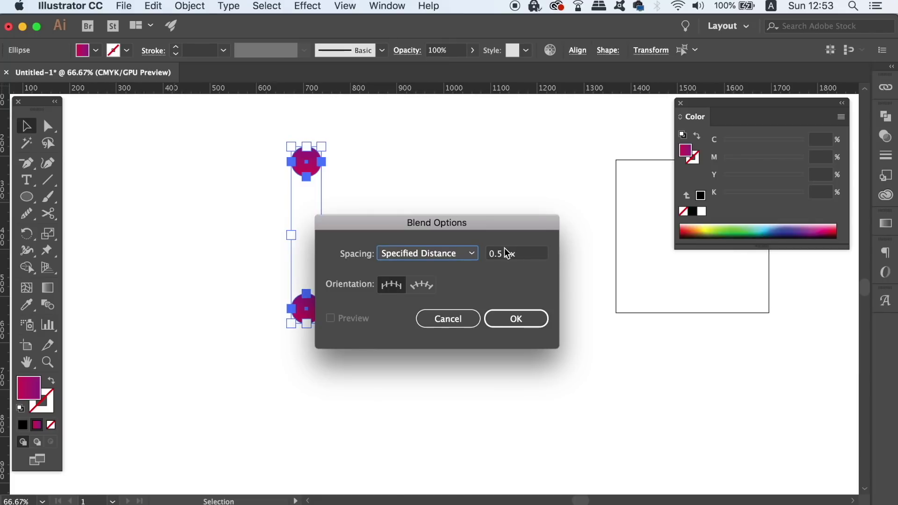
pyautogui.click(452, 255)
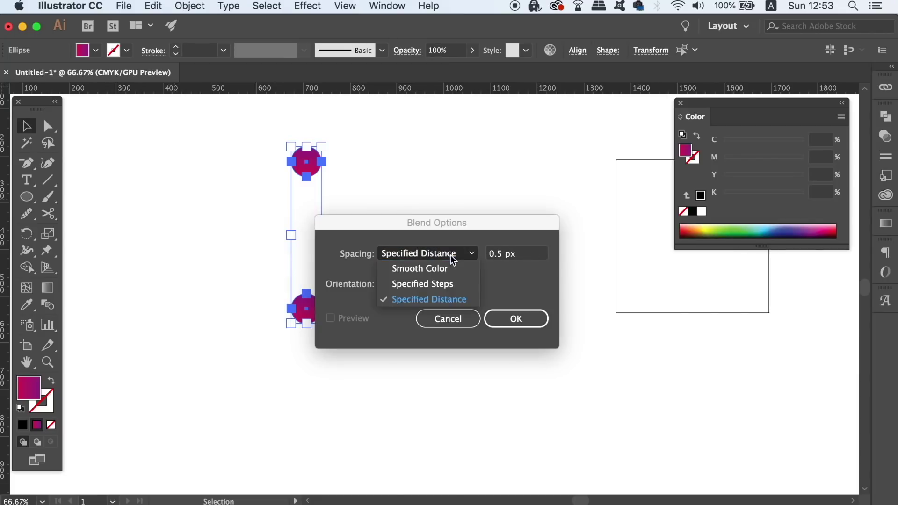
pyautogui.click(519, 293)
pyautogui.click(521, 313)
# Make a blend of the two circles, forming one vertical magenta-to-purple capsule bar.
pyautogui.click(190, 5)
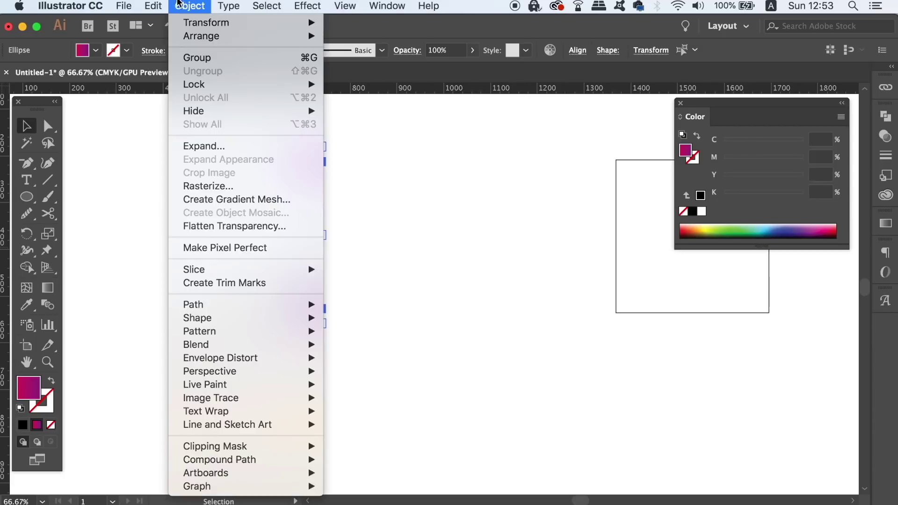
pyautogui.moveTo(265, 345)
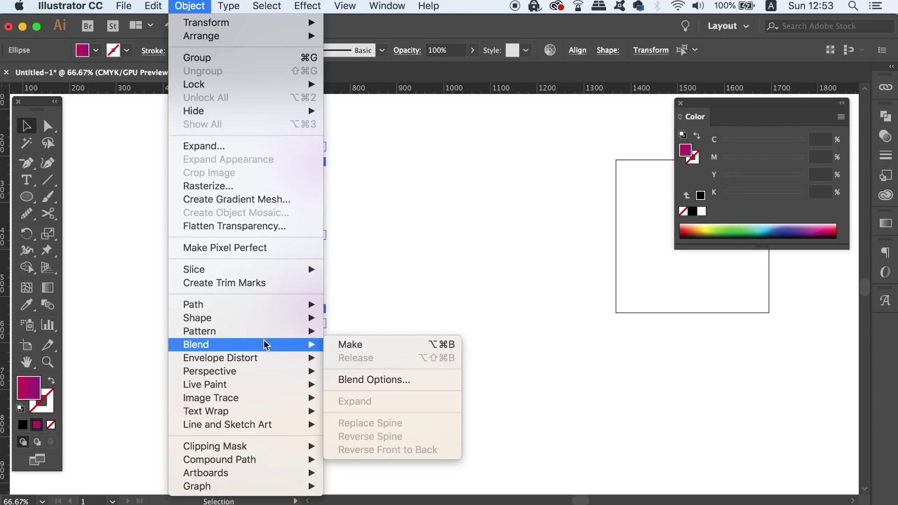
pyautogui.click(410, 346)
# Select the square and the blend and apply Blend > Replace Spine so it follows the square.
pyautogui.click(457, 323)
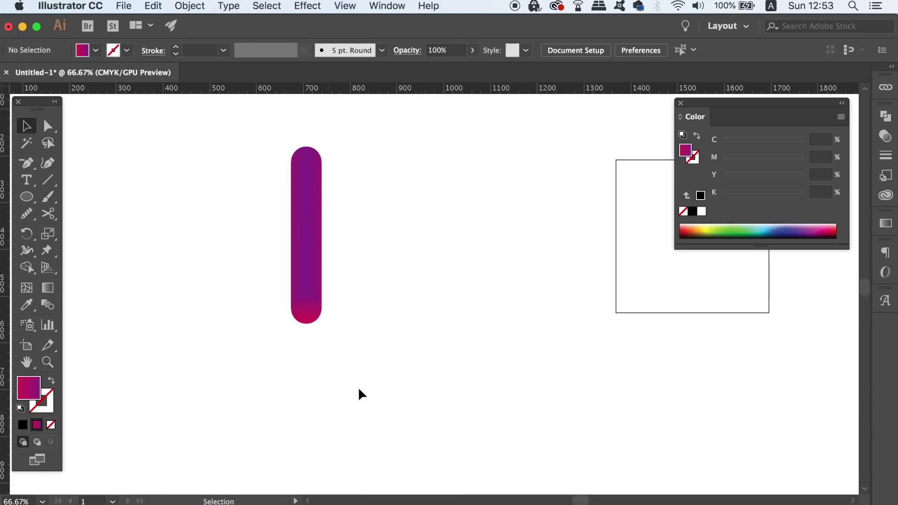
pyautogui.moveTo(493, 304); pyautogui.dragTo(383, 305)
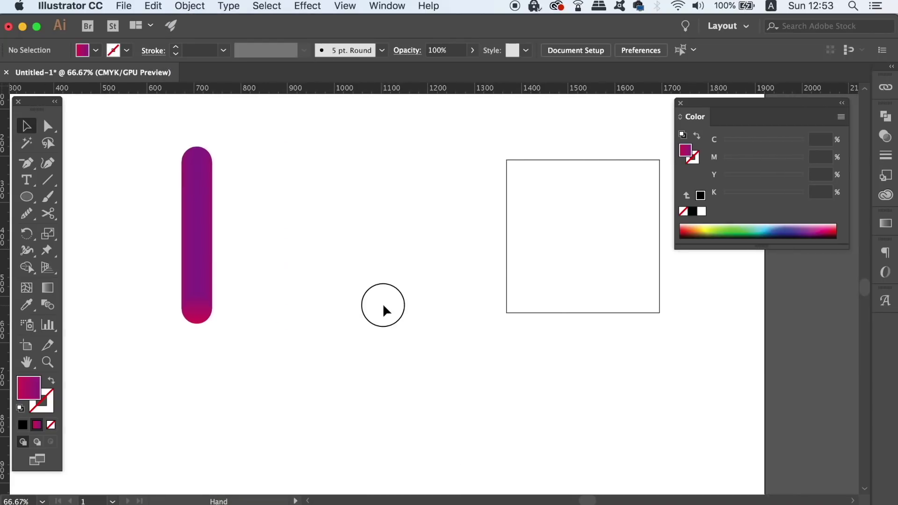
pyautogui.click(505, 256)
pyautogui.keyDown('shift'); pyautogui.click(206, 227); pyautogui.keyUp('shift')
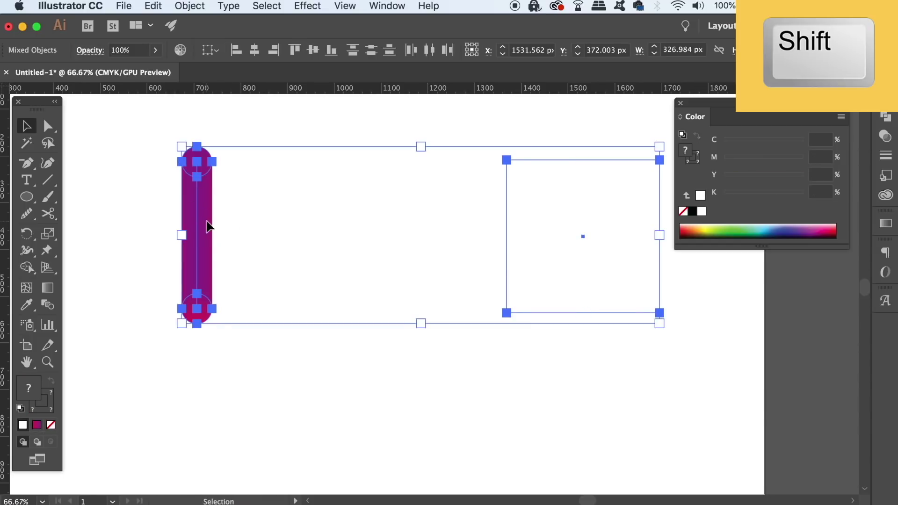
pyautogui.click(190, 6)
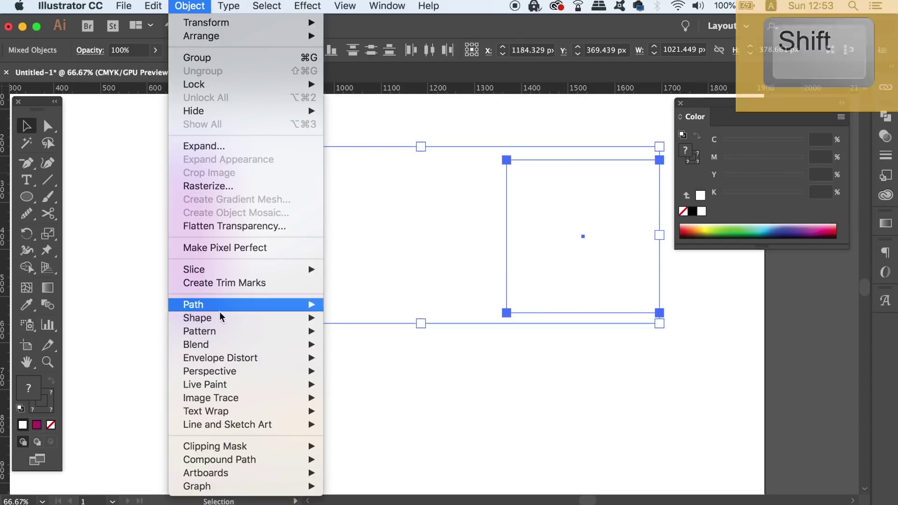
pyautogui.moveTo(226, 347)
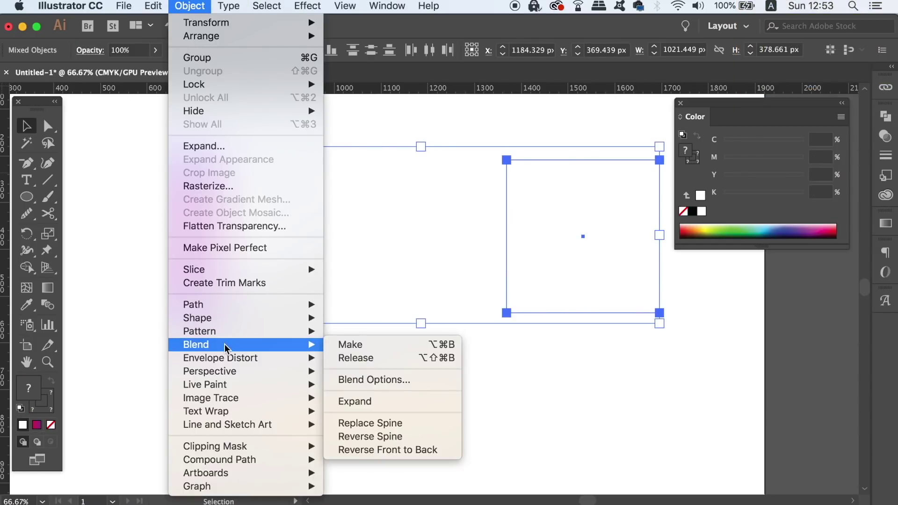
pyautogui.click(415, 433)
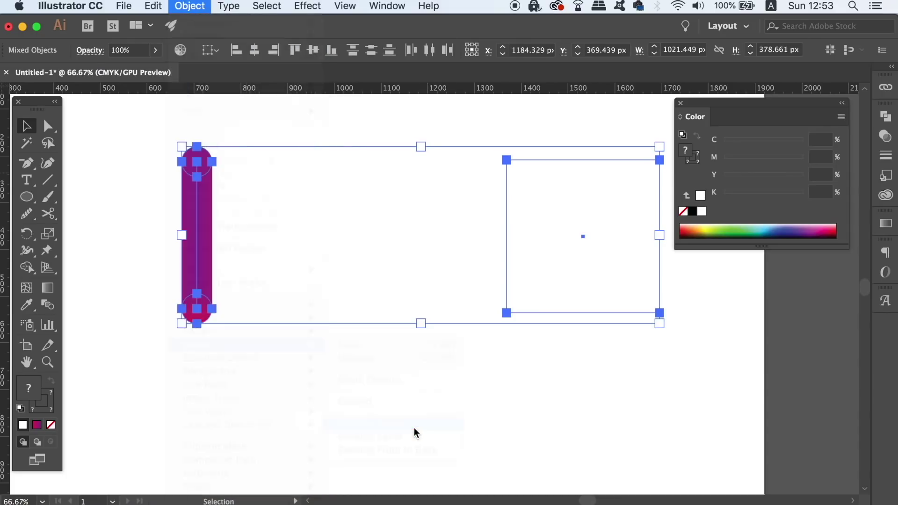
pyautogui.click(439, 456)
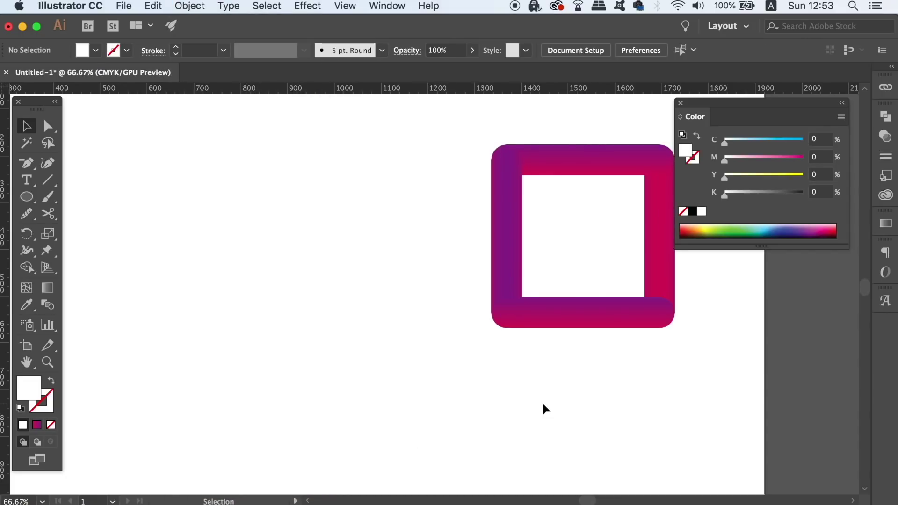
pyautogui.hscroll(5, 439, 405)
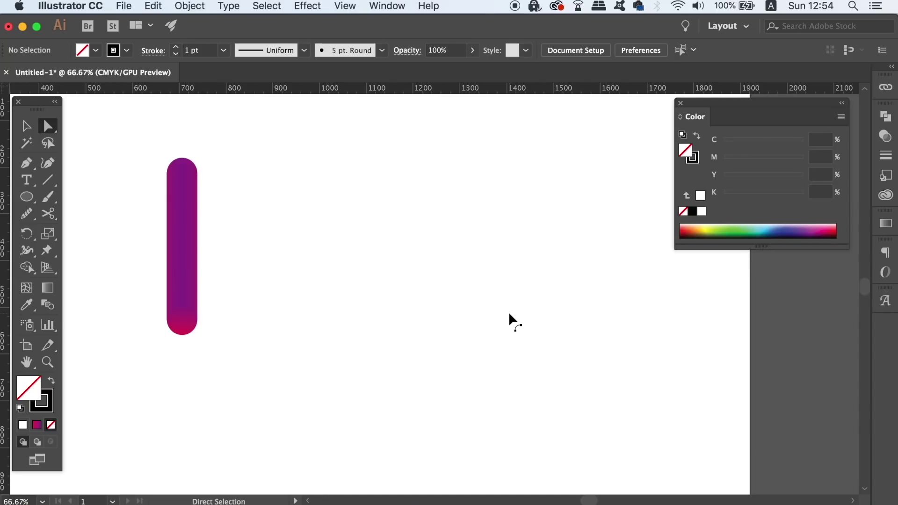
# Draw a three-point wavy path with the Pen tool below the bar.
pyautogui.press('p')
pyautogui.click(251, 333)
pyautogui.moveTo(453, 335); pyautogui.dragTo(555, 385)
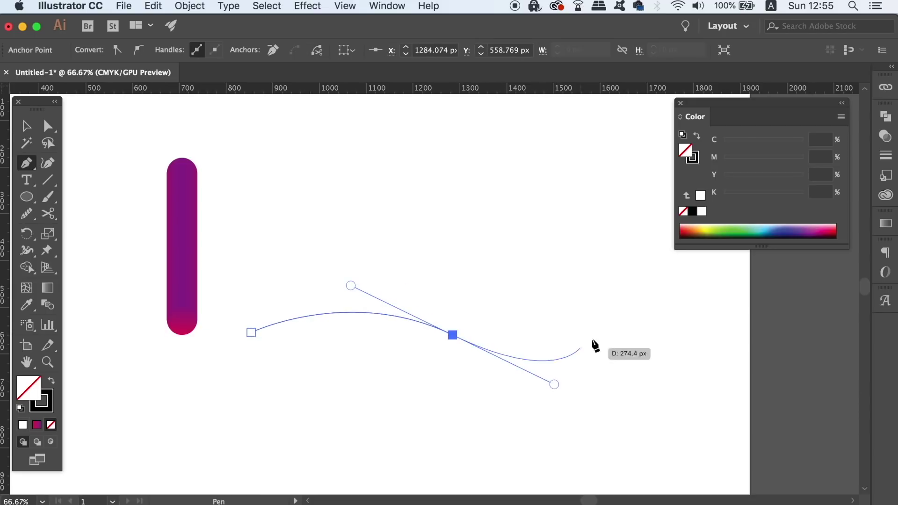
pyautogui.click(664, 312)
pyautogui.press('v')
pyautogui.click(477, 314)
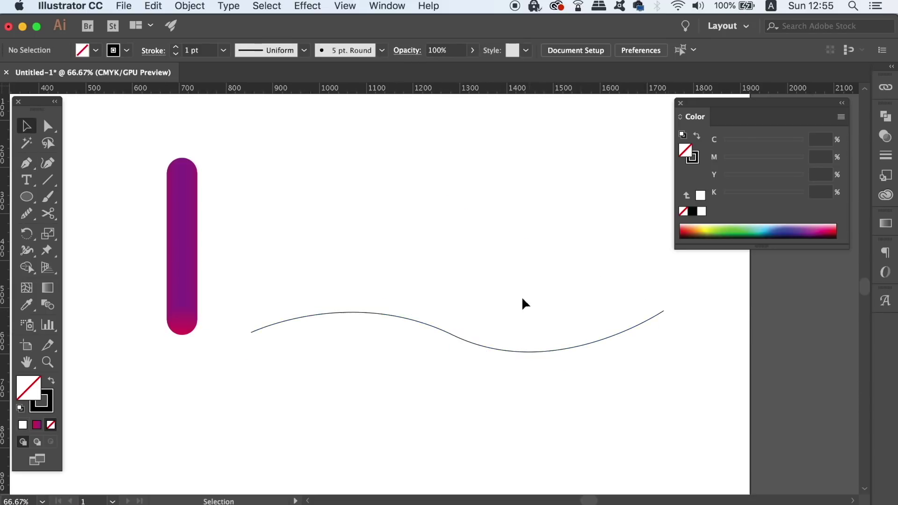
# Select the wavy path with the purple bar and apply Blend > Replace Spine.
pyautogui.click(441, 332)
pyautogui.keyDown('shift'); pyautogui.click(176, 251); pyautogui.keyUp('shift')
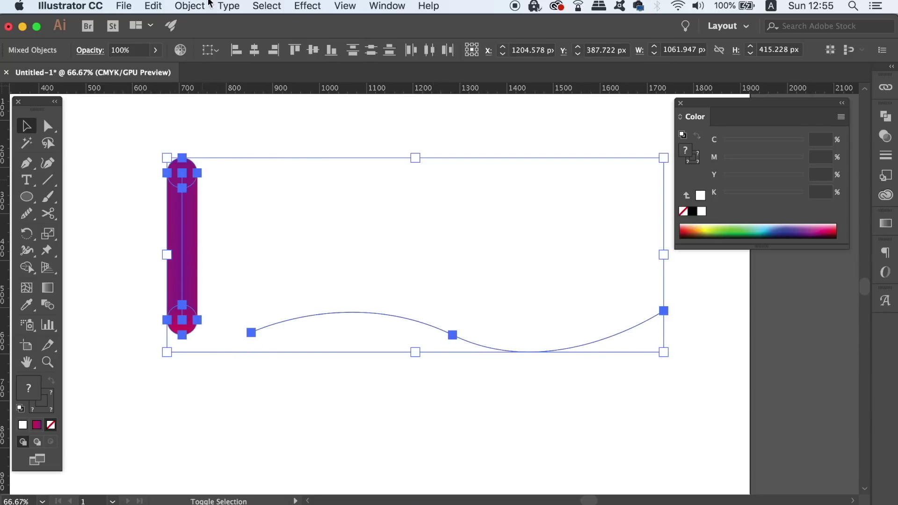
pyautogui.click(190, 5)
pyautogui.moveTo(265, 371)
pyautogui.moveTo(269, 345)
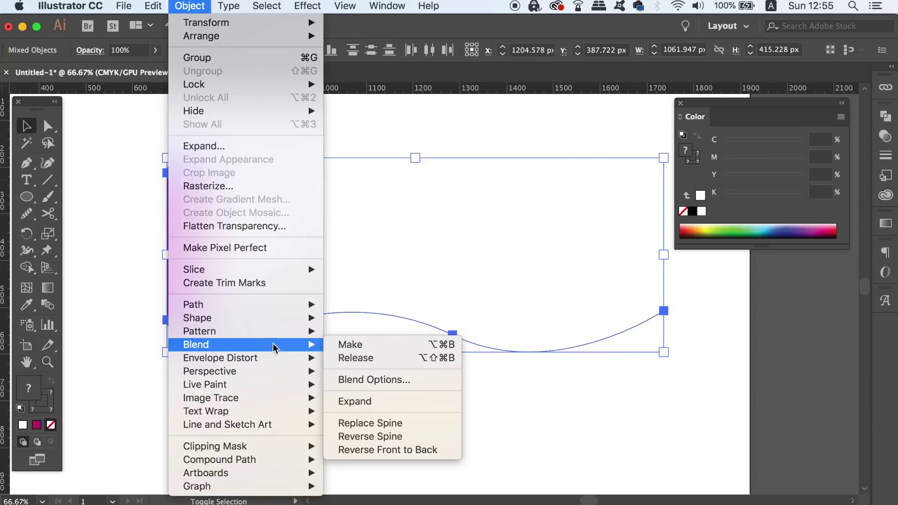
pyautogui.click(399, 424)
pyautogui.click(685, 335)
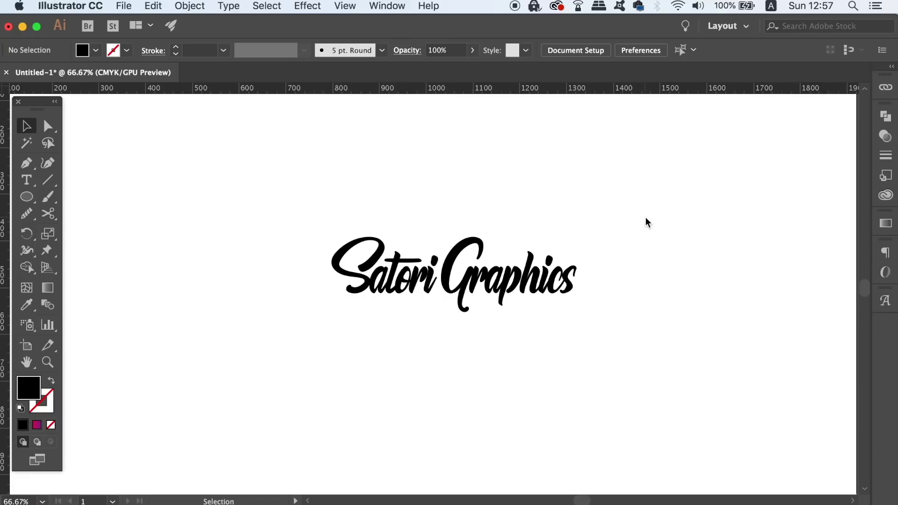
# In File > Export > Save for Web (Legacy), set anti-aliasing to Type Optimized.
pyautogui.click(152, 6)
pyautogui.moveTo(124, 5)
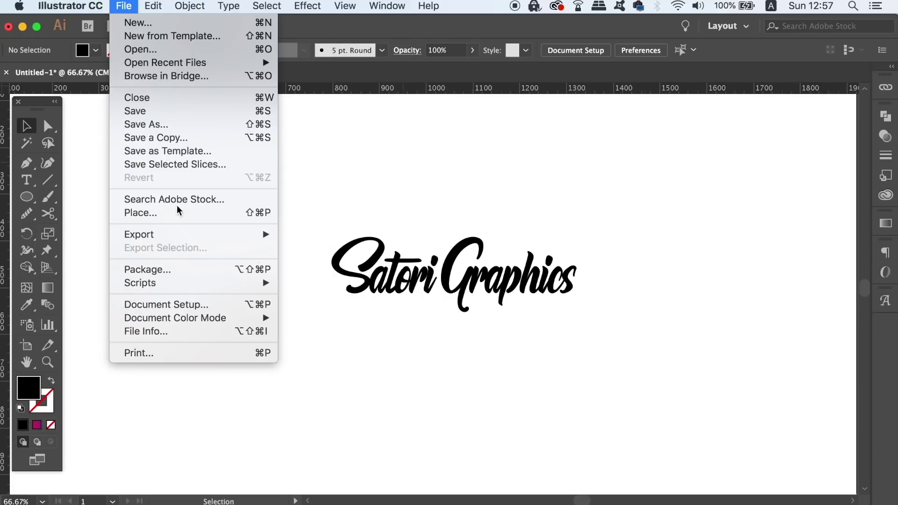
pyautogui.moveTo(184, 239)
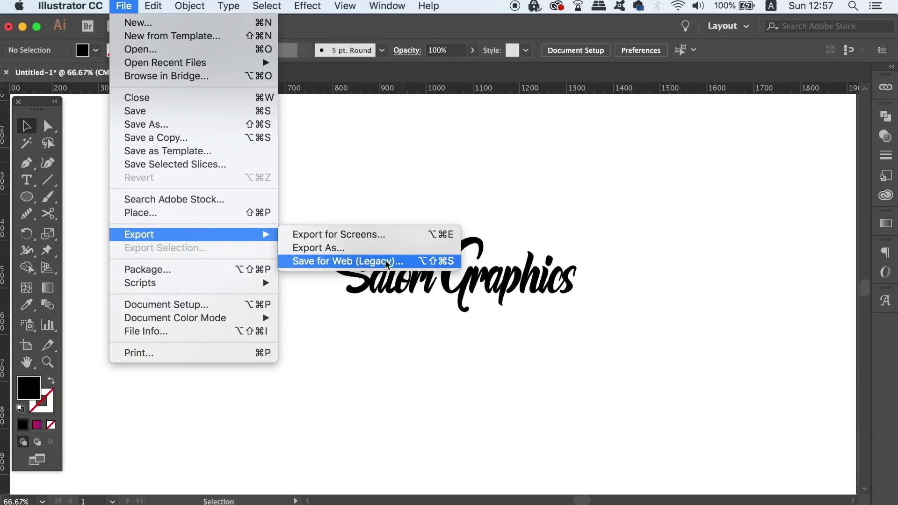
pyautogui.click(413, 268)
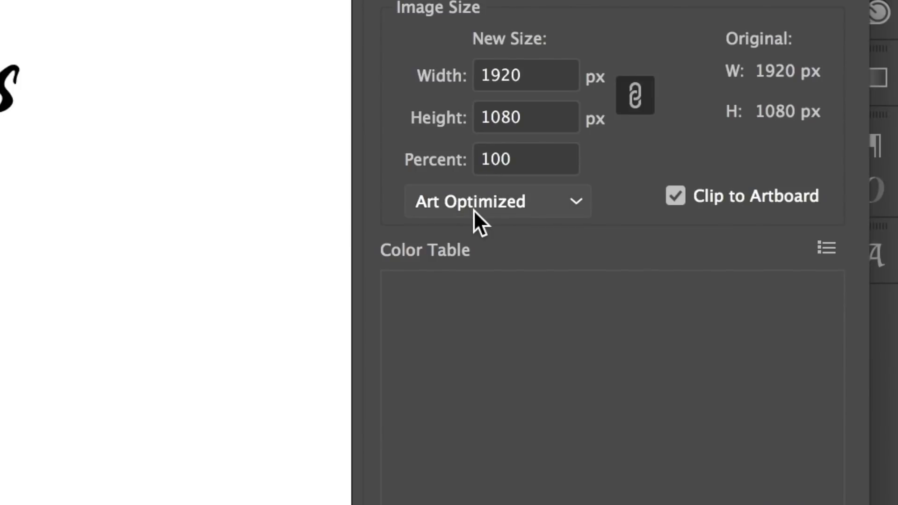
pyautogui.click(711, 280)
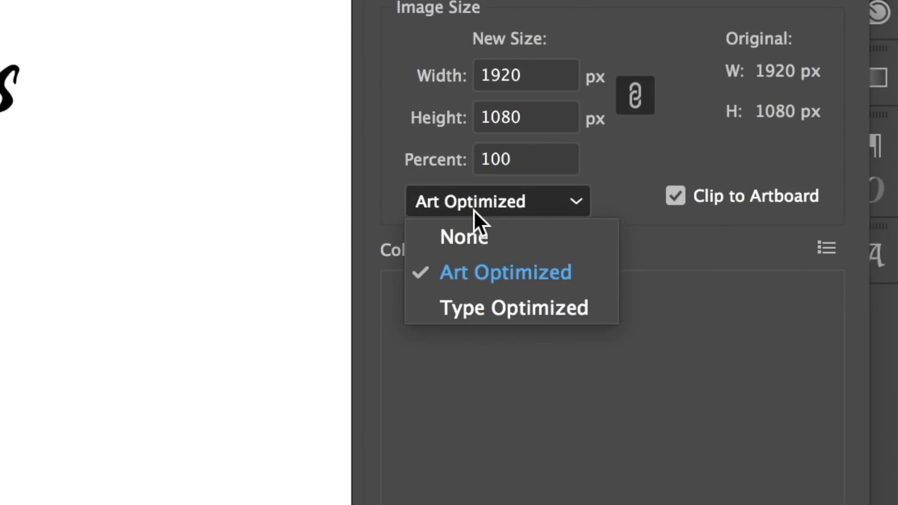
pyautogui.click(564, 318)
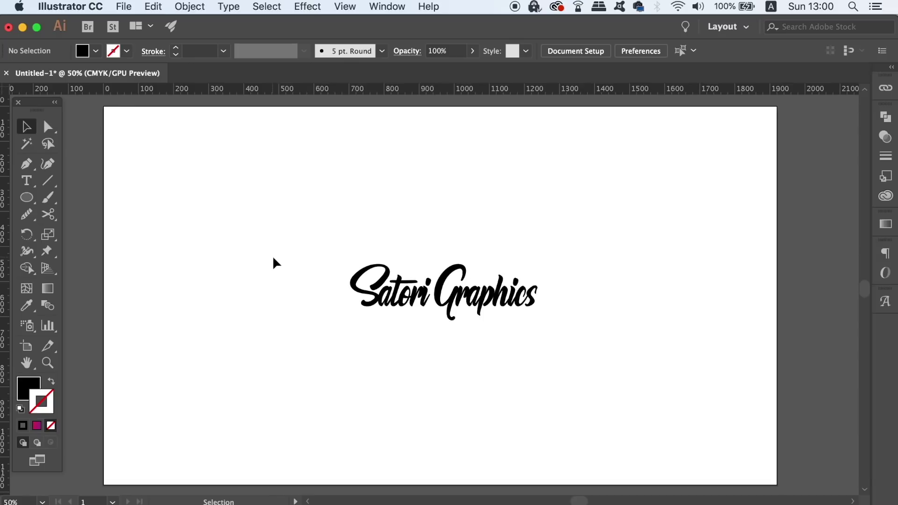
pyautogui.click(28, 165)
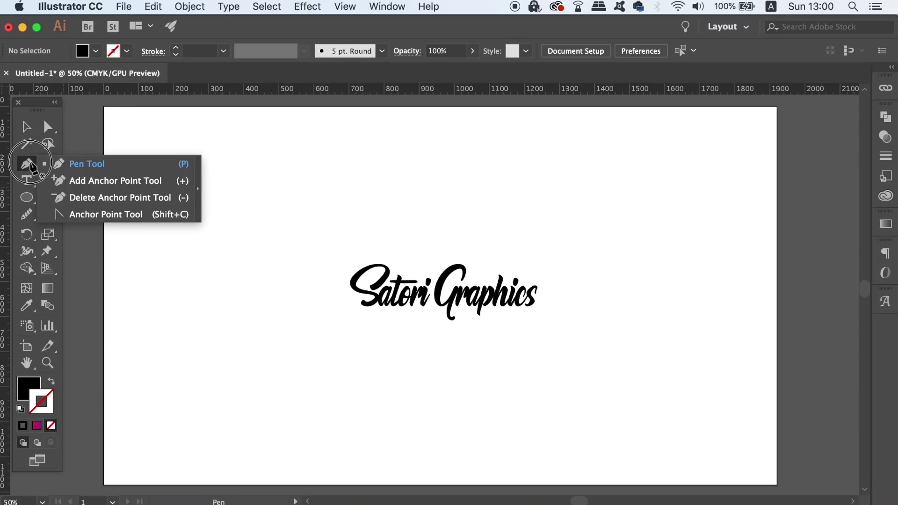
pyautogui.click(100, 165)
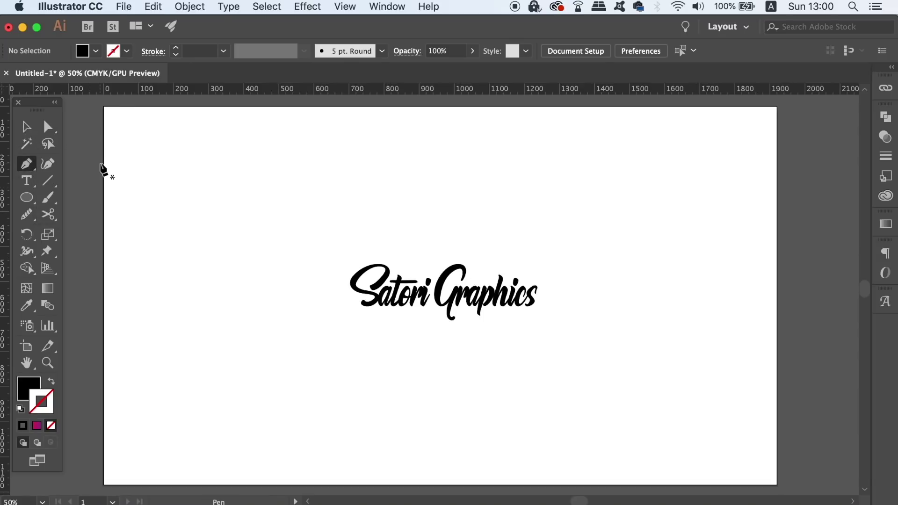
pyautogui.click(36, 169)
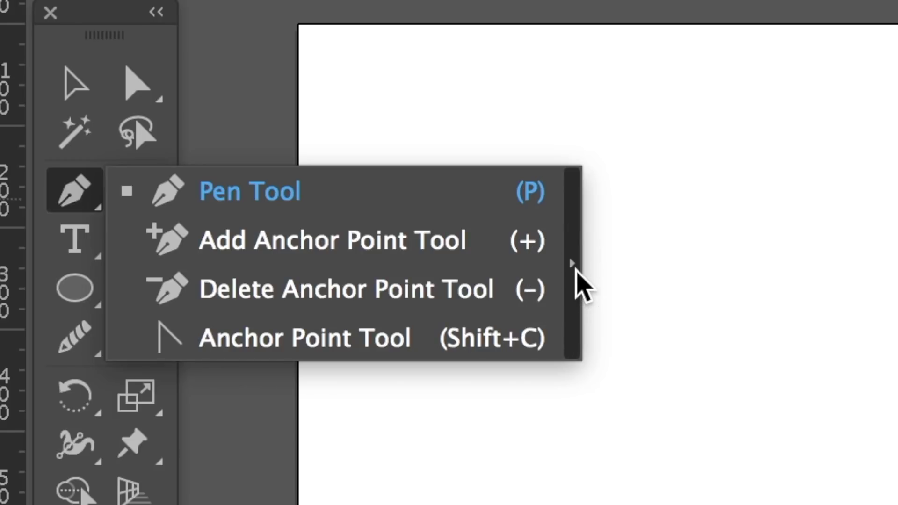
pyautogui.click(572, 285)
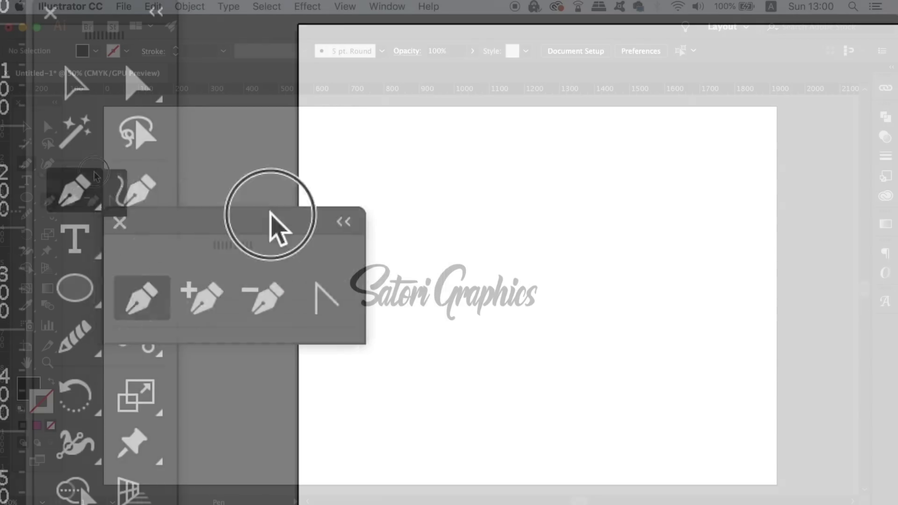
pyautogui.moveTo(271, 224); pyautogui.dragTo(464, 85)
pyautogui.moveTo(160, 128); pyautogui.dragTo(161, 122)
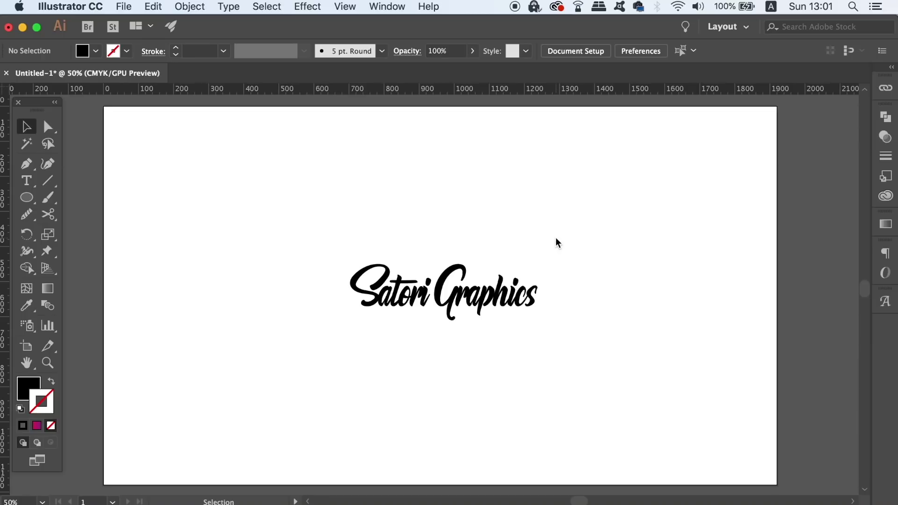
# Create a new custom tools panel named 'logo design'.
pyautogui.click(388, 6)
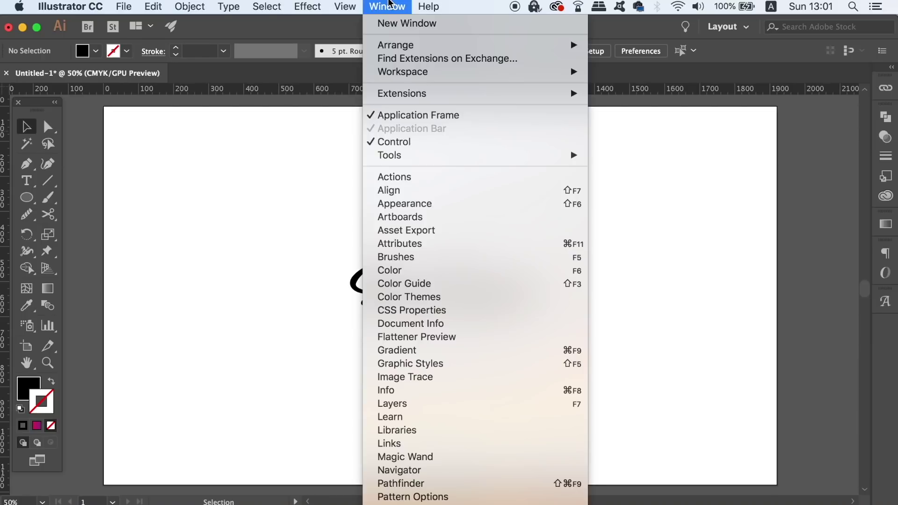
pyautogui.scroll(-3, 491, 445)
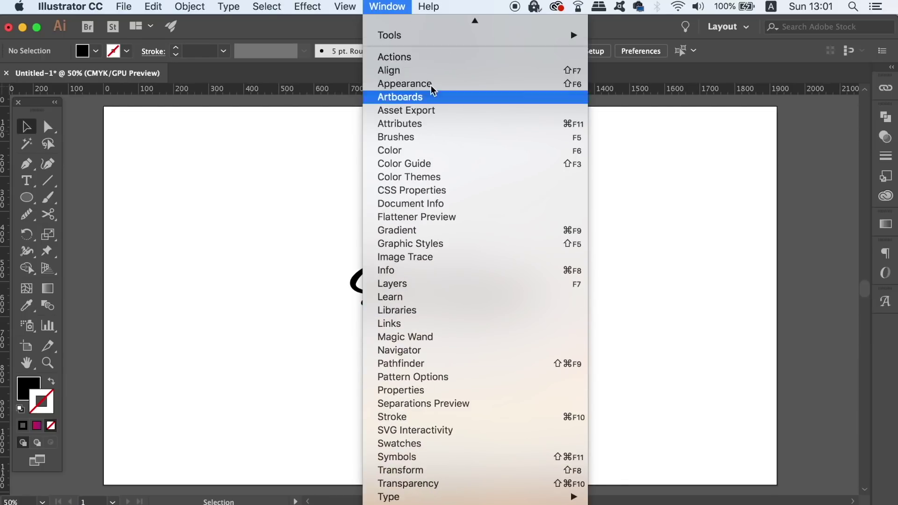
pyautogui.moveTo(431, 37)
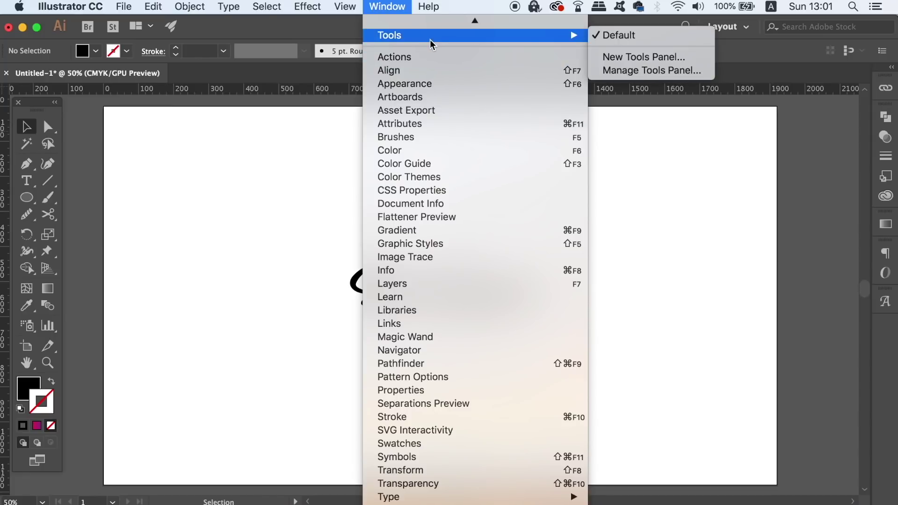
pyautogui.click(674, 57)
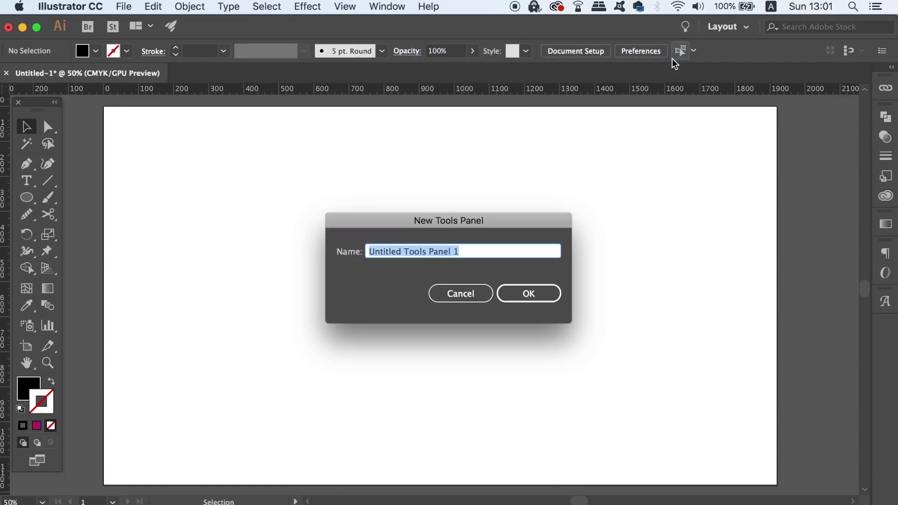
pyautogui.write('logo designing')
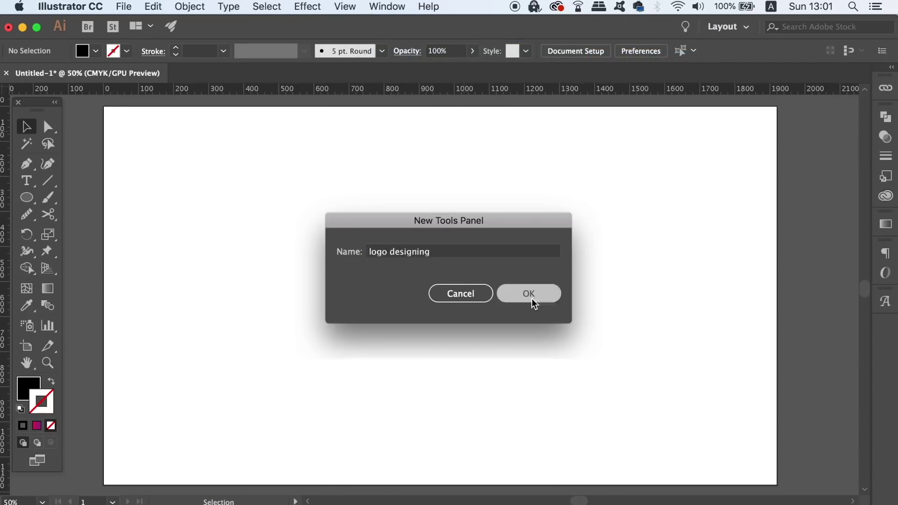
pyautogui.press('Return')
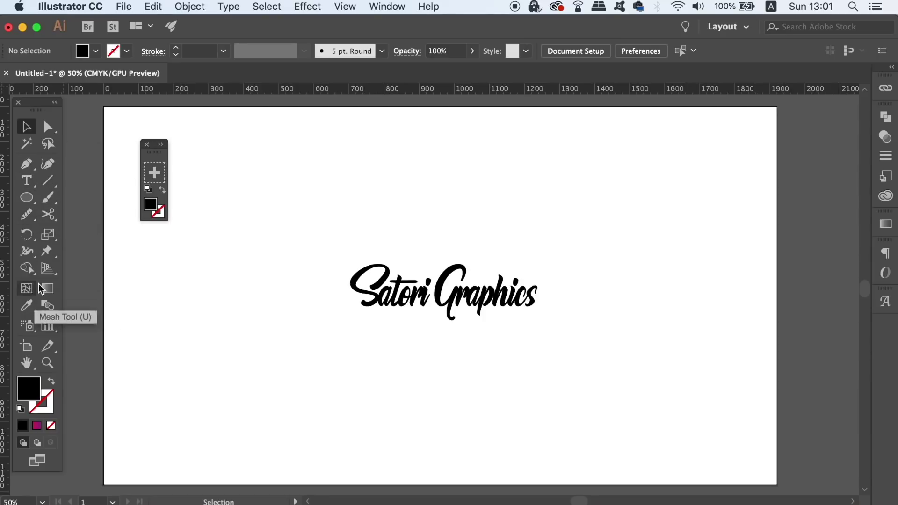
# Add pen, add-anchor, direct selection, rectangle and selection tools to it; close the default toolbar.
pyautogui.moveTo(37, 167); pyautogui.dragTo(154, 174)
pyautogui.click(28, 164)
pyautogui.moveTo(70, 180); pyautogui.dragTo(154, 171)
pyautogui.moveTo(47, 126); pyautogui.dragTo(155, 169)
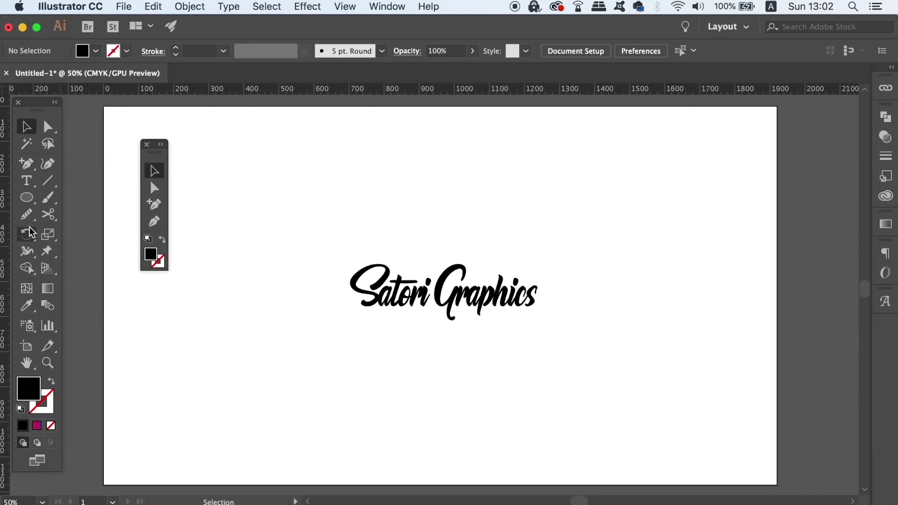
pyautogui.moveTo(26, 197); pyautogui.dragTo(70, 197)
pyautogui.moveTo(27, 197); pyautogui.dragTo(158, 165)
pyautogui.moveTo(154, 221); pyautogui.dragTo(155, 171)
pyautogui.moveTo(154, 221); pyautogui.dragTo(38, 120)
pyautogui.click(18, 102)
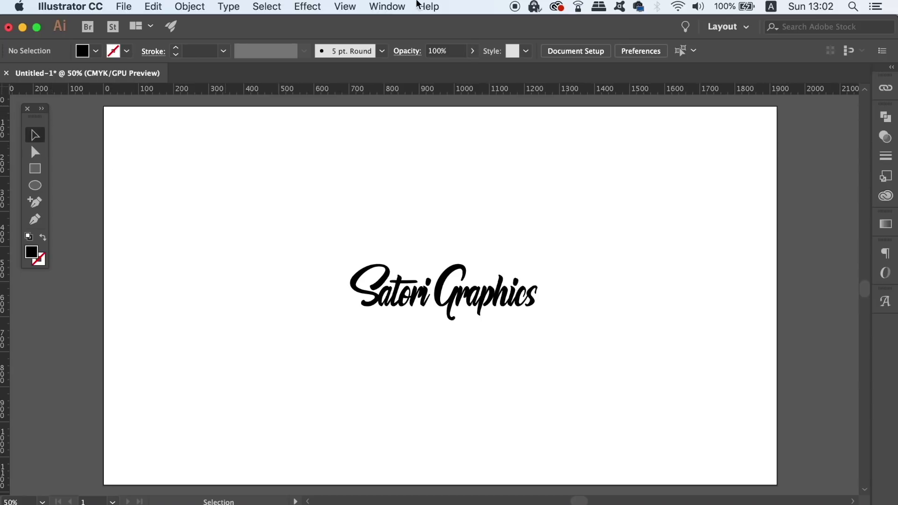
# Restore the default Tools panel through Window > Tools > Manage Tools Panel.
pyautogui.click(389, 6)
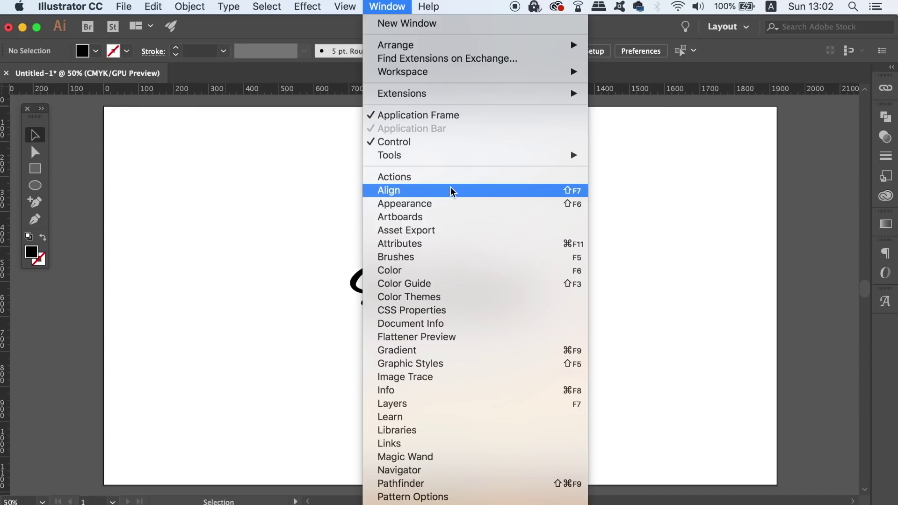
pyautogui.moveTo(475, 161)
pyautogui.click(669, 215)
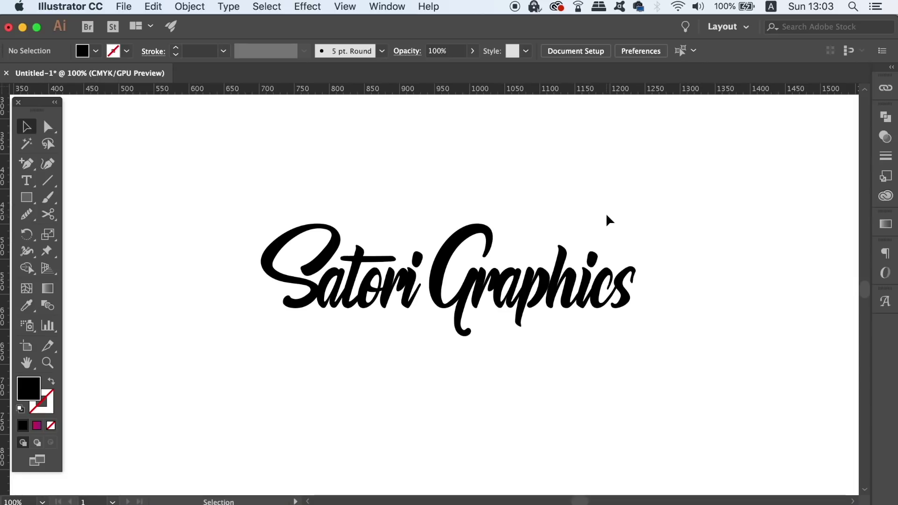
pyautogui.press('super+y')
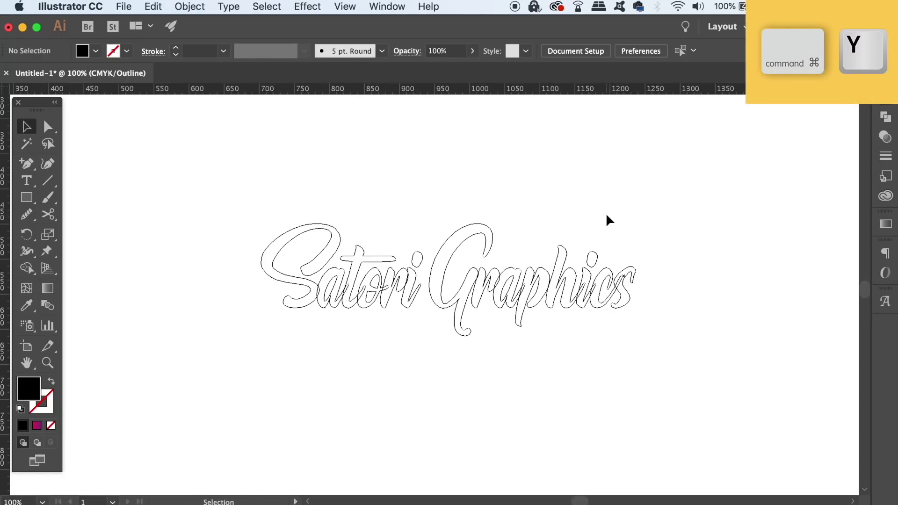
pyautogui.scroll(4, 609, 220)
pyautogui.press('space')
pyautogui.moveTo(295, 297); pyautogui.dragTo(585, 302)
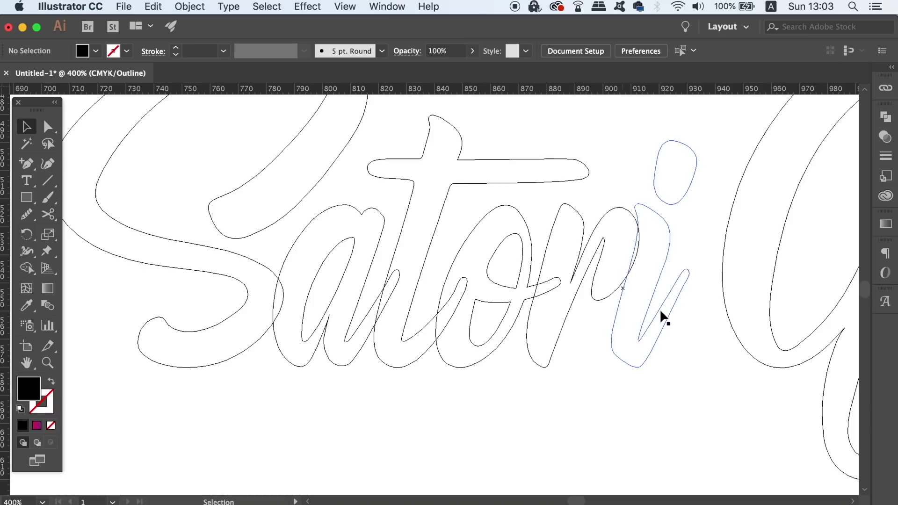
pyautogui.press('super+minus')
pyautogui.press('super+minus')
pyautogui.press('super+minus')
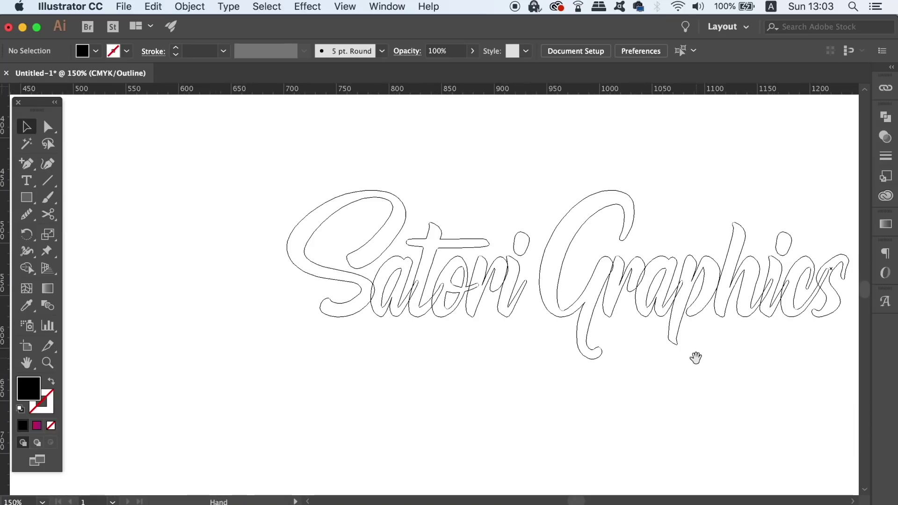
pyautogui.moveTo(698, 357); pyautogui.dragTo(551, 350)
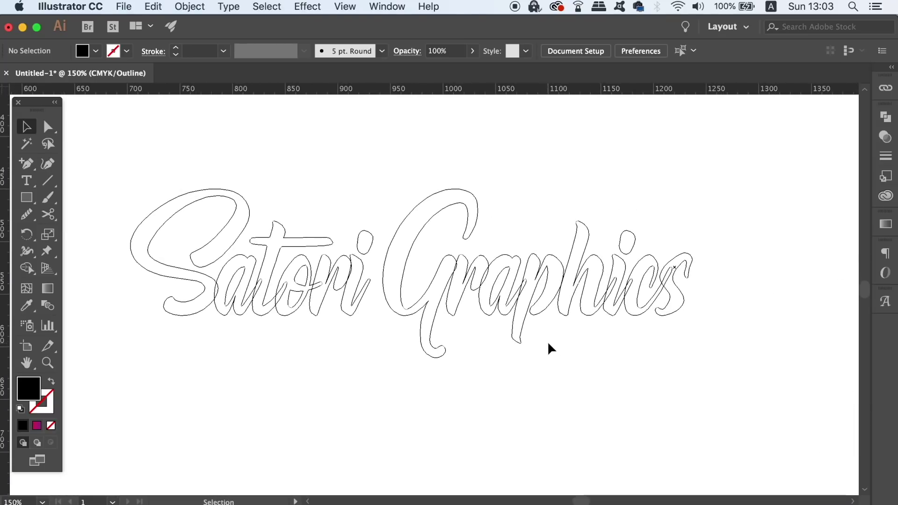
pyautogui.press('super+y')
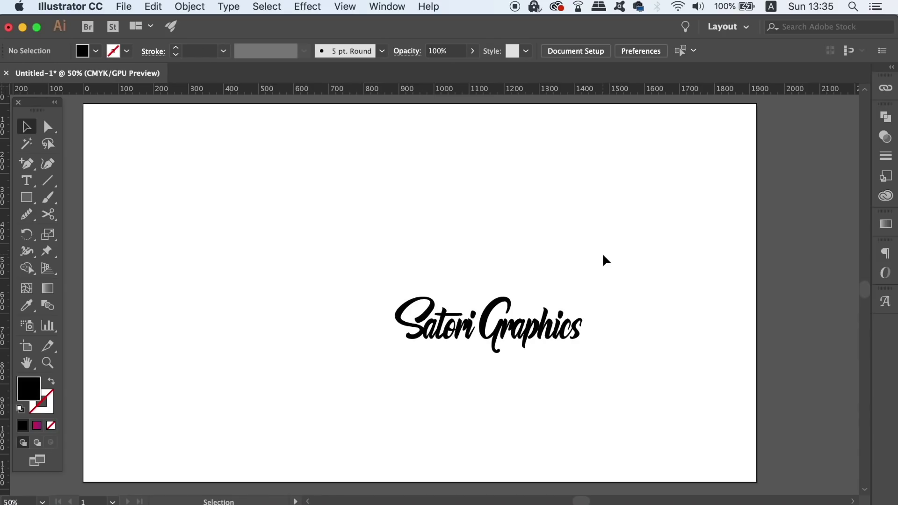
# Show the Align panel from the Window menu and select the whole Satori Graphics lettering.
pyautogui.click(603, 255)
pyautogui.click(384, 6)
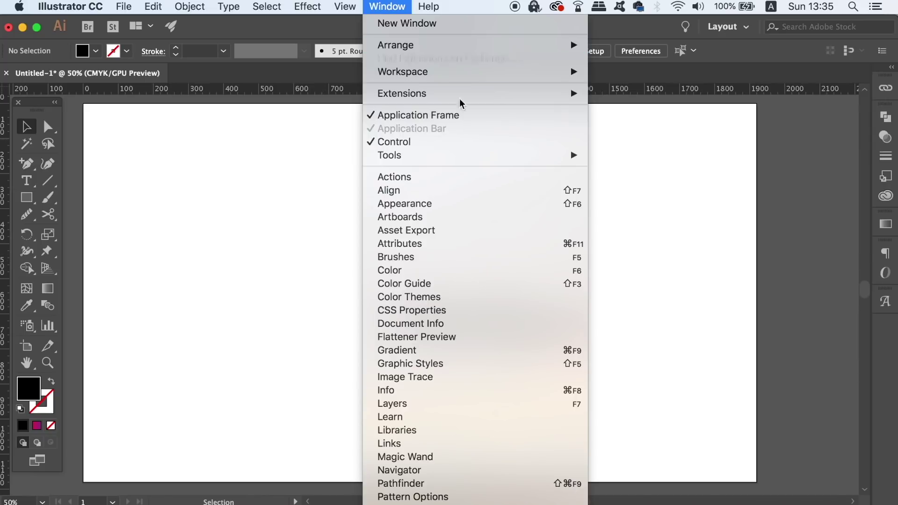
pyautogui.click(457, 191)
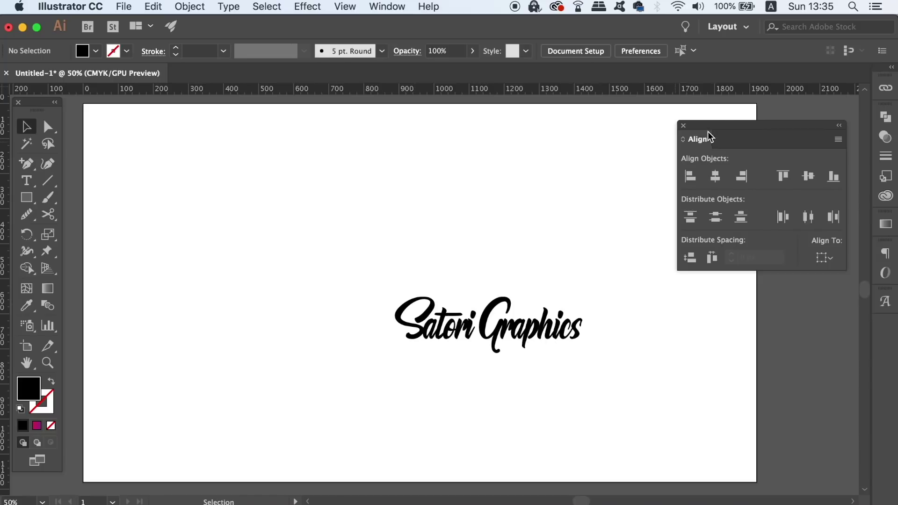
pyautogui.moveTo(717, 124); pyautogui.dragTo(744, 112)
pyautogui.moveTo(312, 260); pyautogui.dragTo(599, 374)
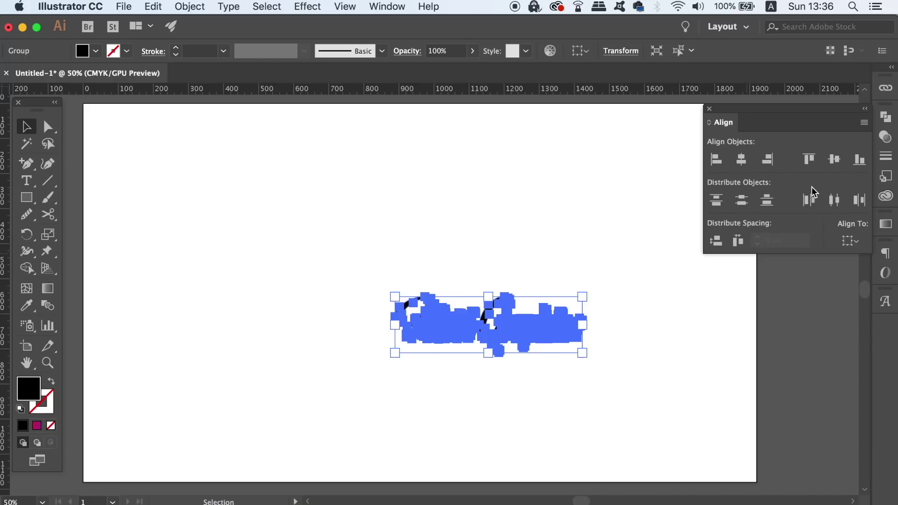
# Set alignment to Align to Artboard and centre the lettering horizontally and vertically.
pyautogui.click(856, 240)
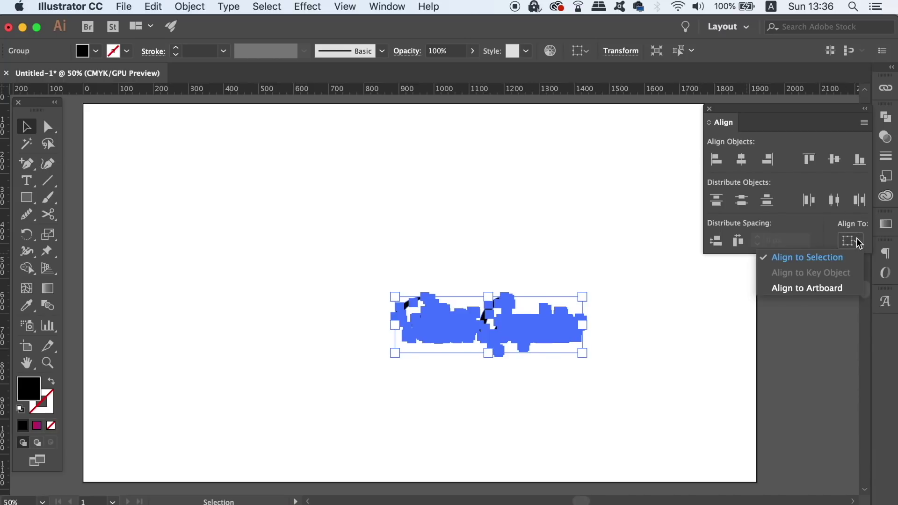
pyautogui.click(840, 288)
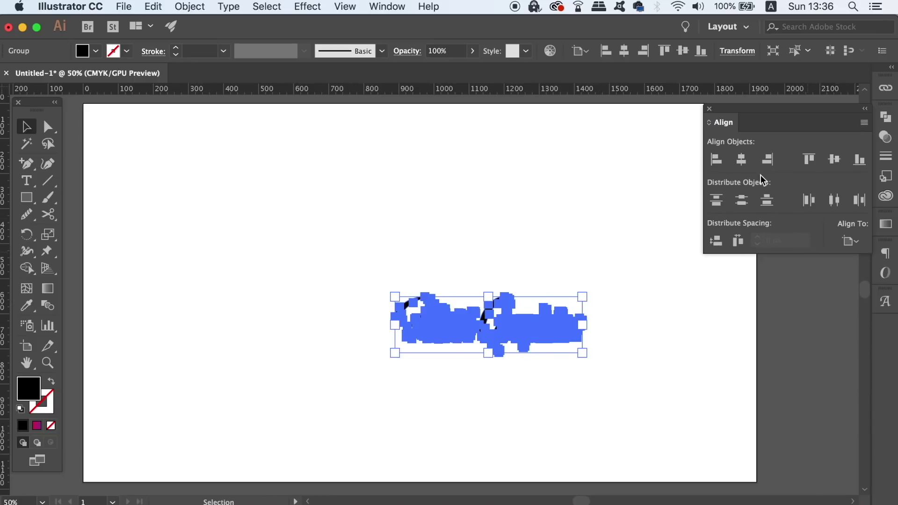
pyautogui.click(742, 161)
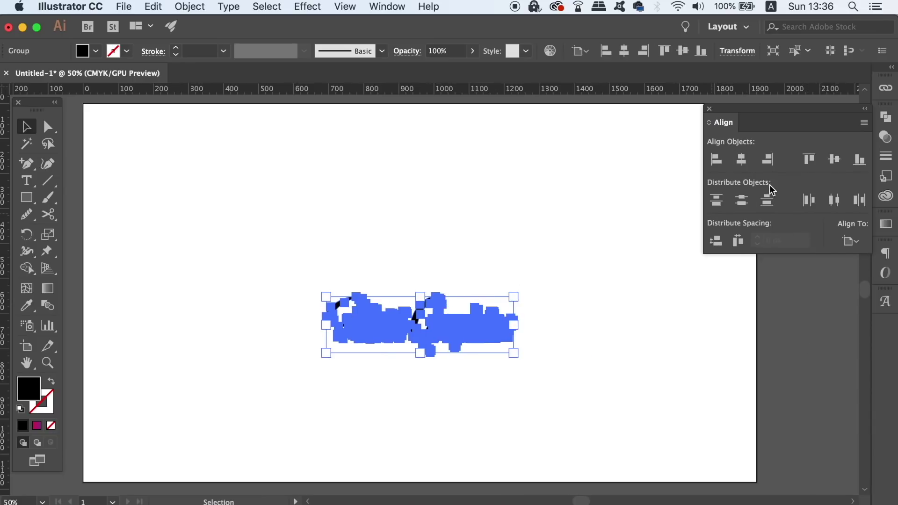
pyautogui.click(834, 159)
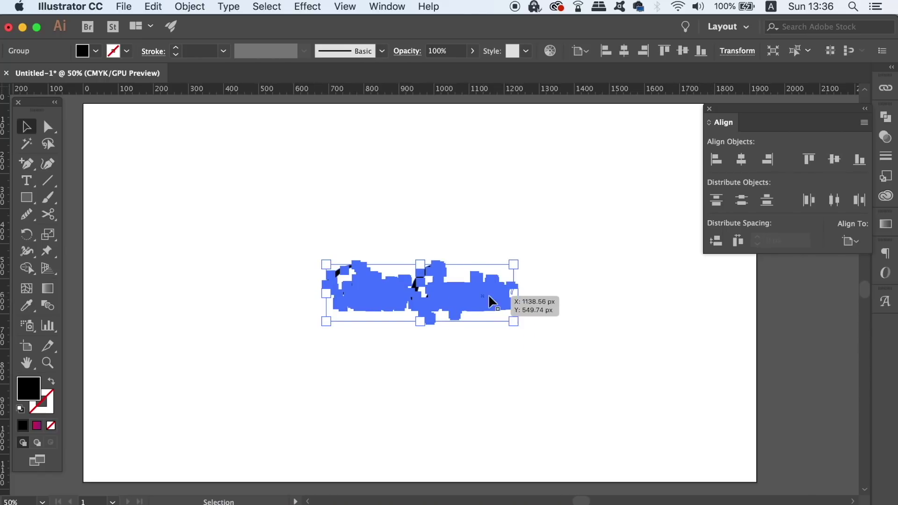
# Reselect the lettering and align it flush to the artboard's left edge.
pyautogui.click(604, 317)
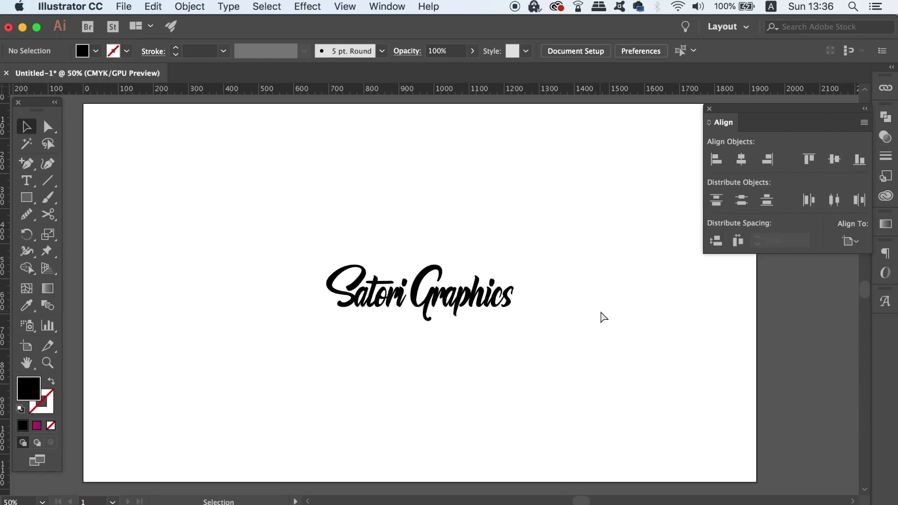
pyautogui.press('super+minus')
pyautogui.click(502, 309)
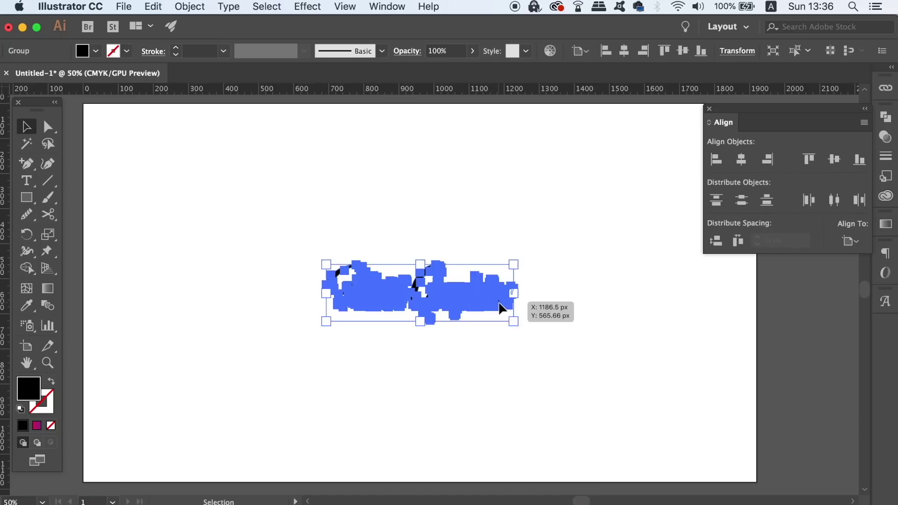
pyautogui.press('super+minus')
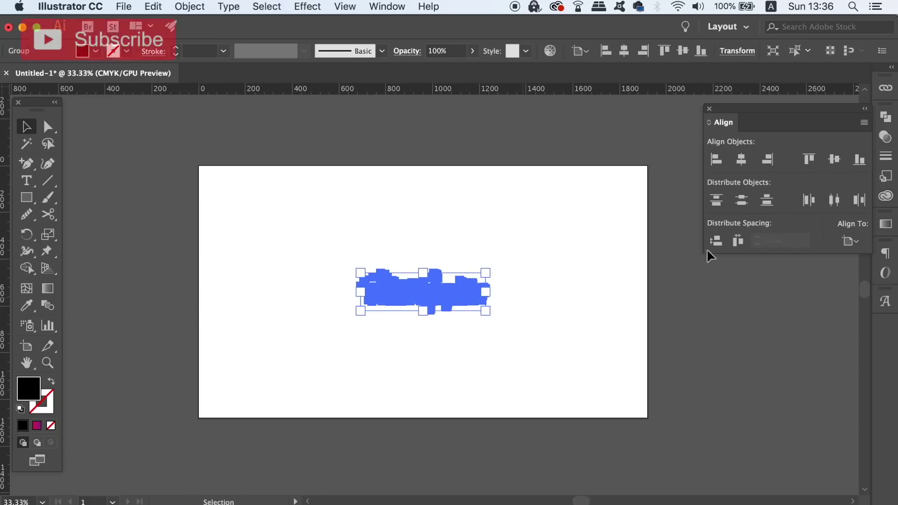
pyautogui.click(716, 160)
pyautogui.click(615, 302)
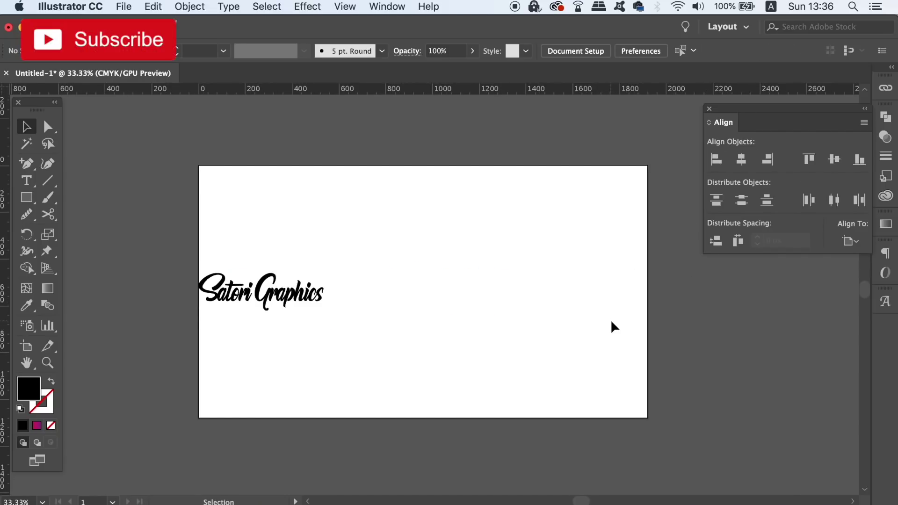